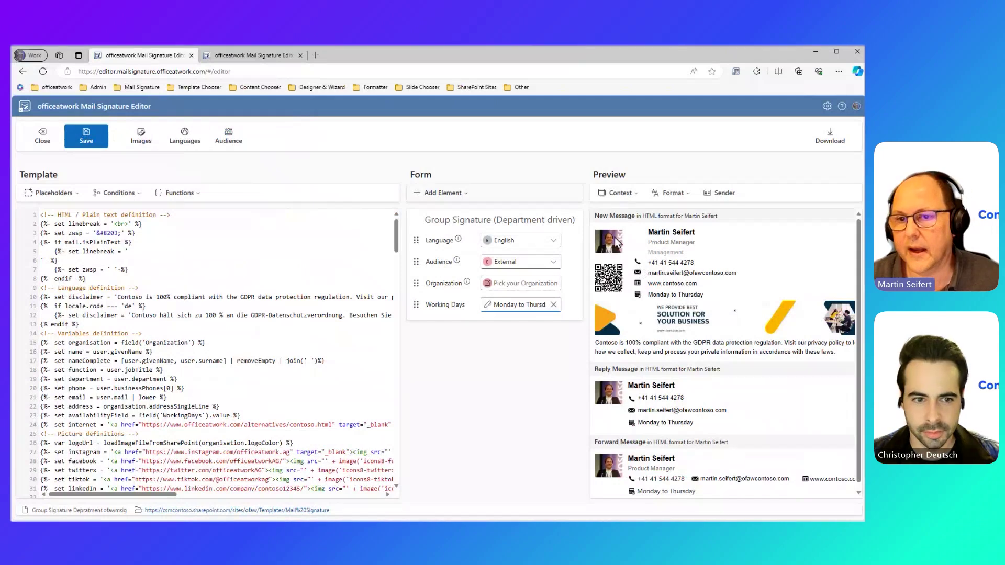
Switch to the Sample template tab to show its short code and text-only signature preview.
{"action": "left_click", "coordinate": [263, 59]}
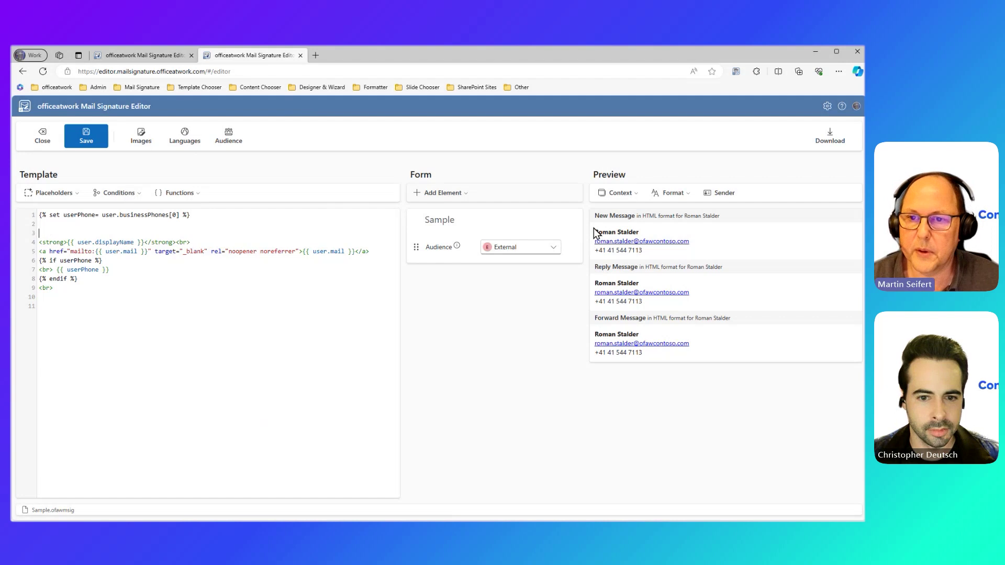
Insert the User photo placeholder into the Sample template and cut its width from 150 to 50.
{"action": "left_click", "coordinate": [65, 195]}
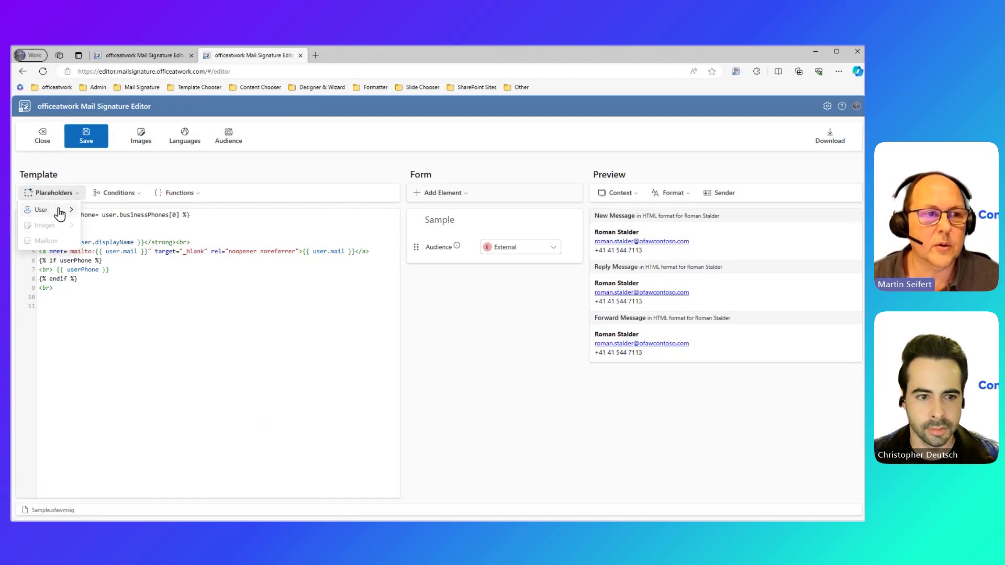
{"action": "left_click", "coordinate": [59, 210]}
{"action": "scroll", "coordinate": [112, 335], "scroll_direction": "down", "scroll_amount": 8}
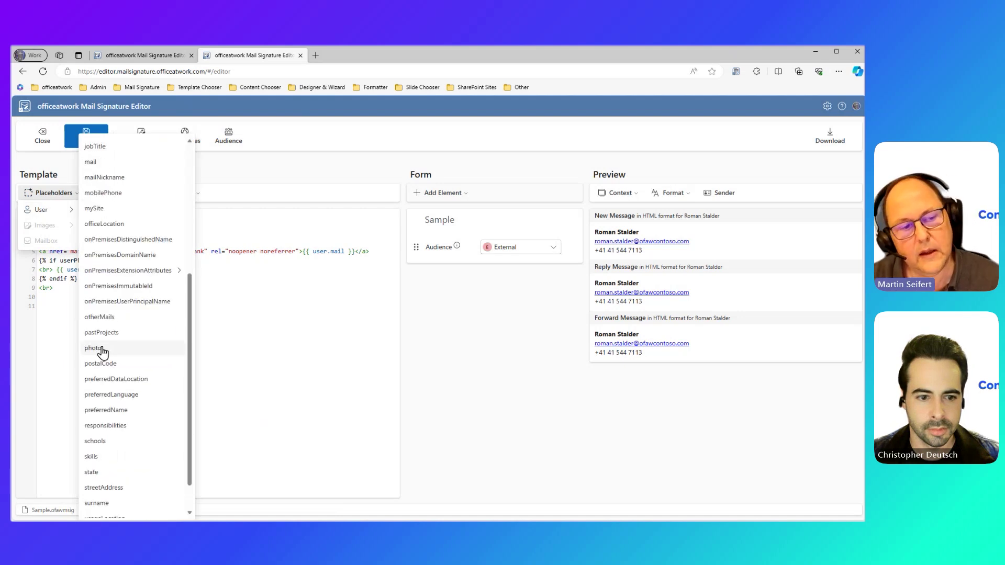
{"action": "left_click", "coordinate": [102, 349]}
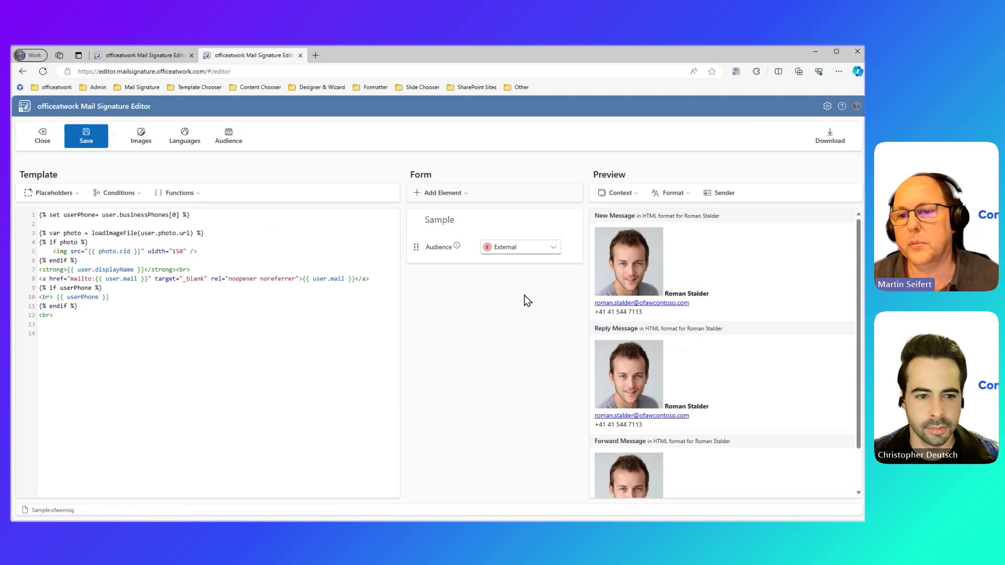
{"action": "left_click", "coordinate": [175, 251]}
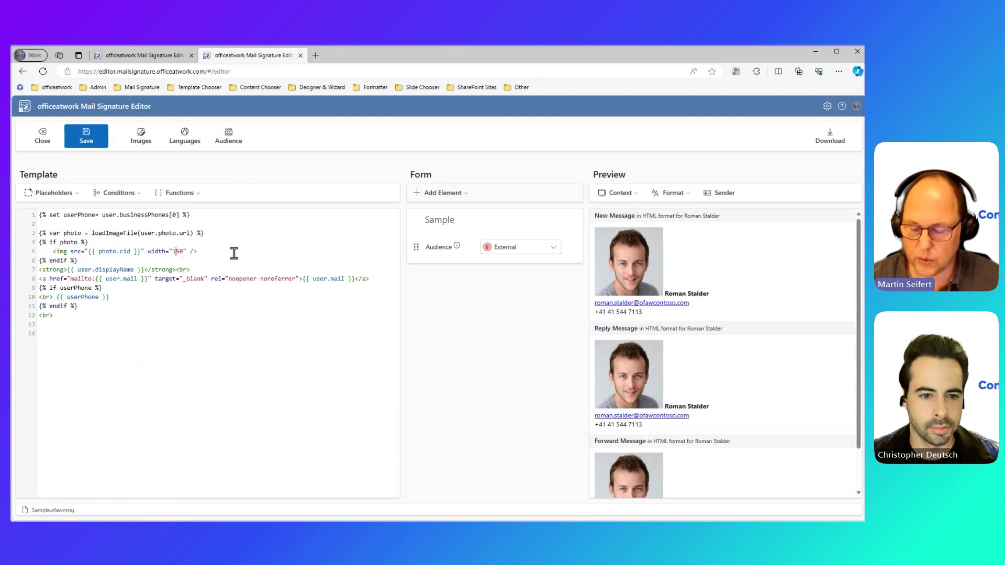
{"action": "key", "text": "BackSpace"}
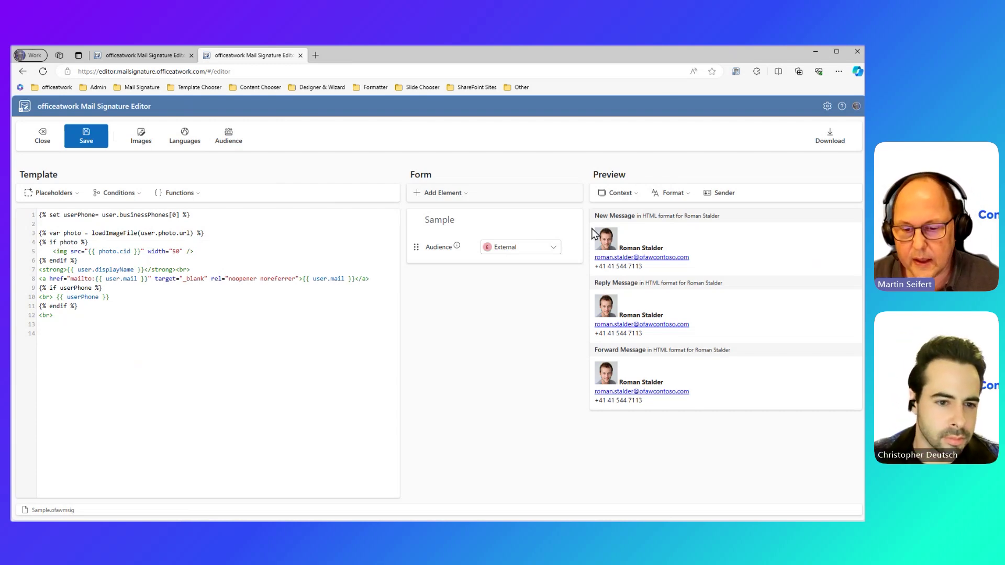
Return to the Group Signature (Department driven) template and clear its Working Days field.
{"action": "left_click", "coordinate": [155, 59]}
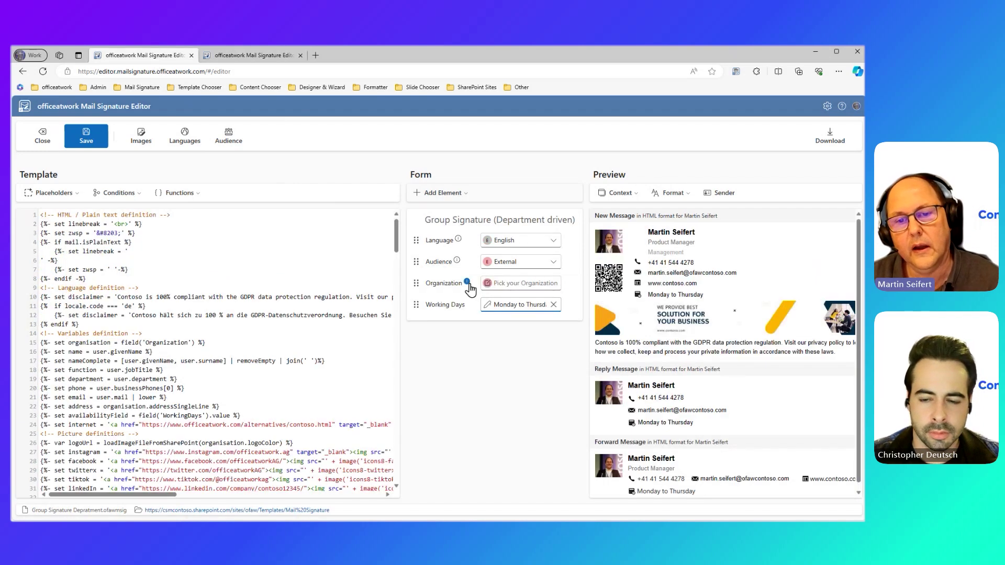
{"action": "left_click", "coordinate": [554, 305]}
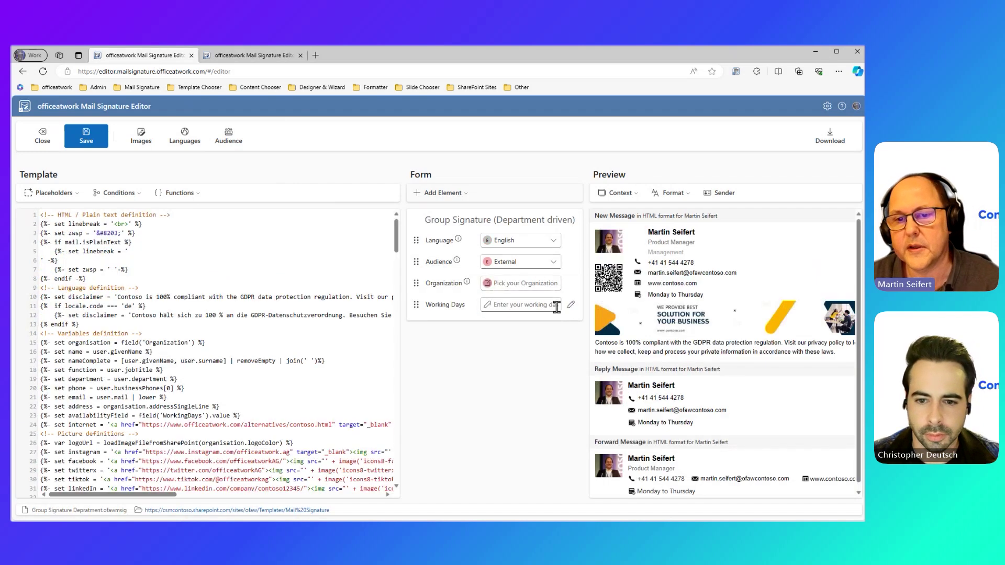
{"action": "left_click", "coordinate": [497, 304]}
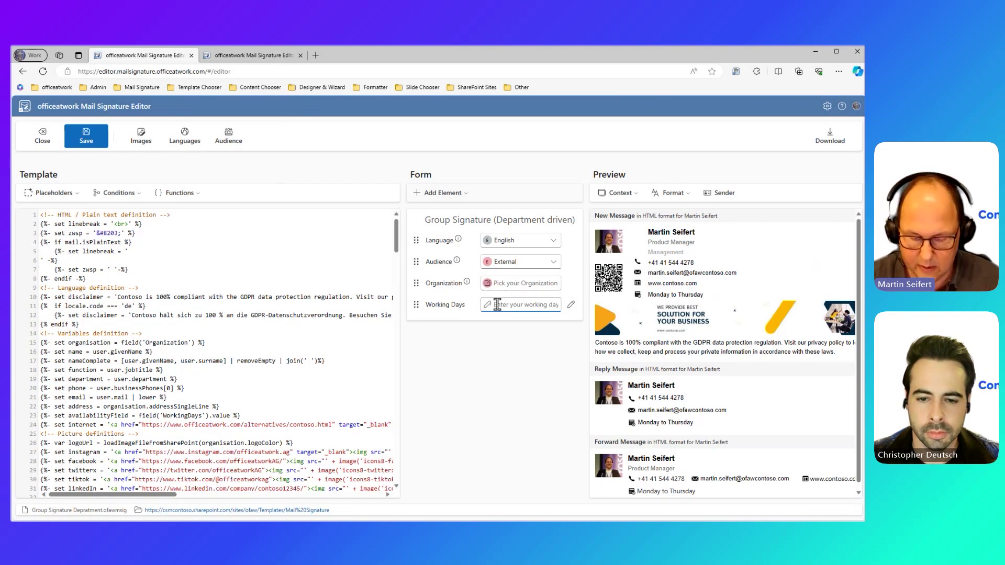
{"action": "type", "text": "3"}
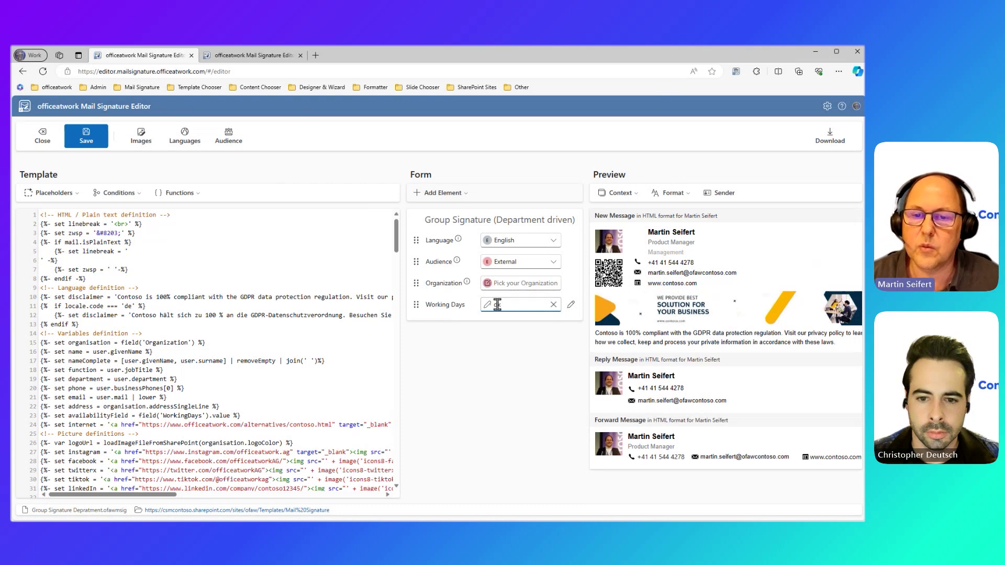
{"action": "key", "text": "Return"}
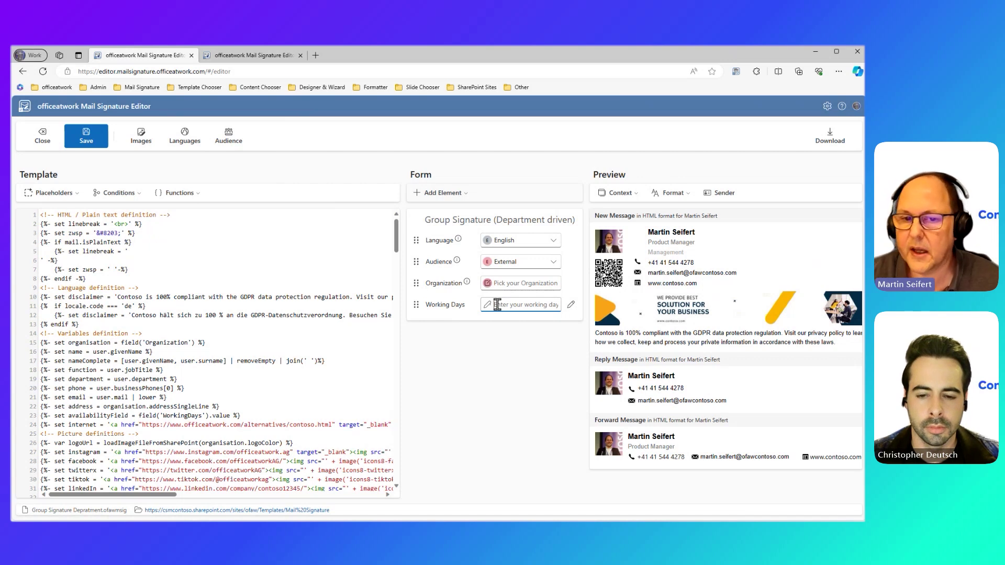
Refill Working Days with 'Monday to Thursday', then clear the field again.
{"action": "left_click", "coordinate": [444, 198]}
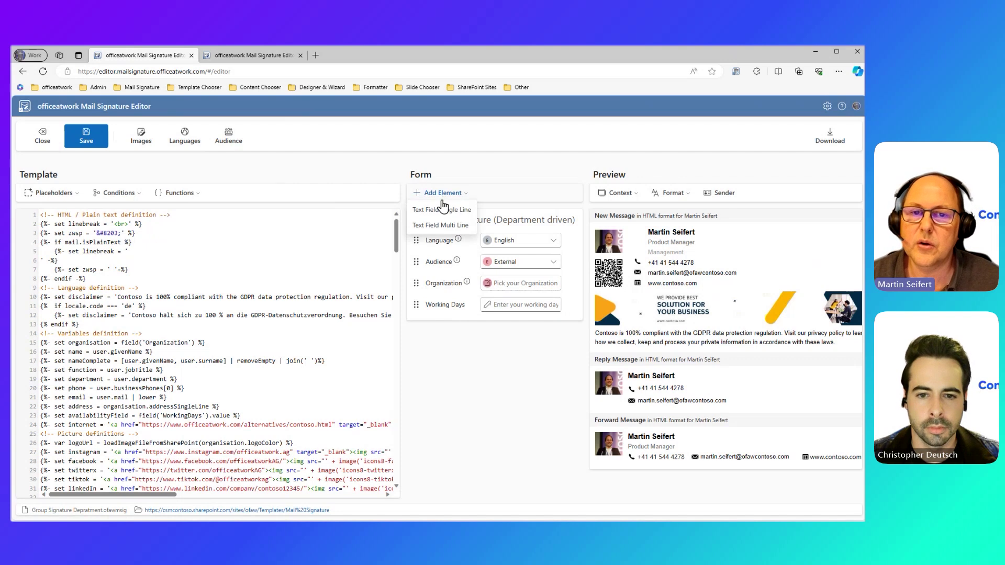
{"action": "left_click", "coordinate": [512, 174]}
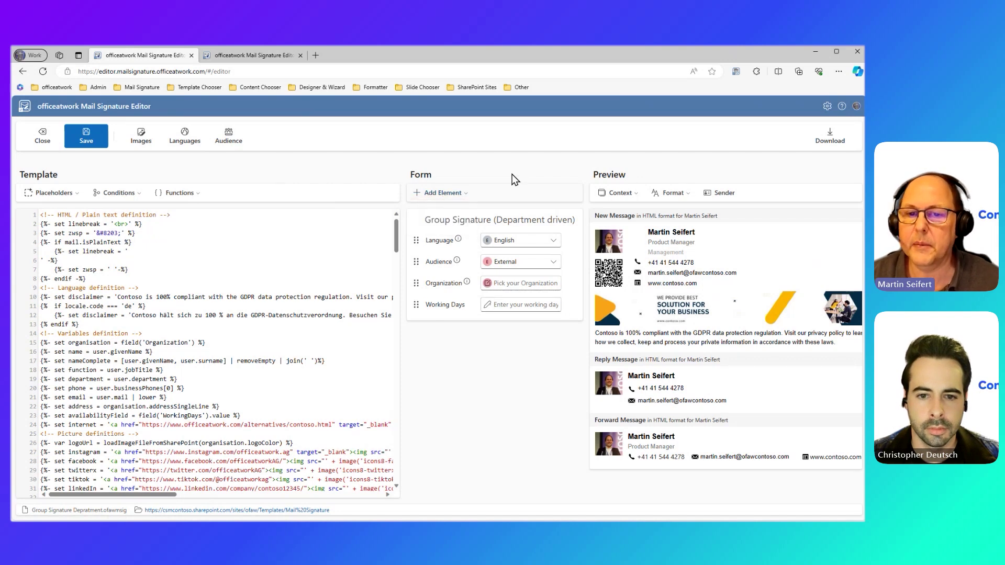
{"action": "left_click", "coordinate": [507, 305]}
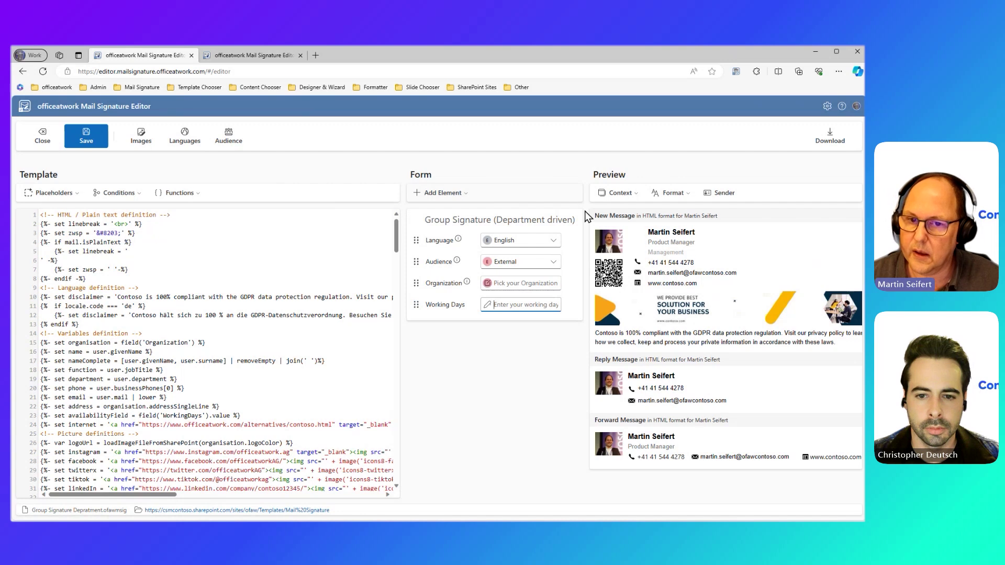
{"action": "left_click", "coordinate": [513, 306]}
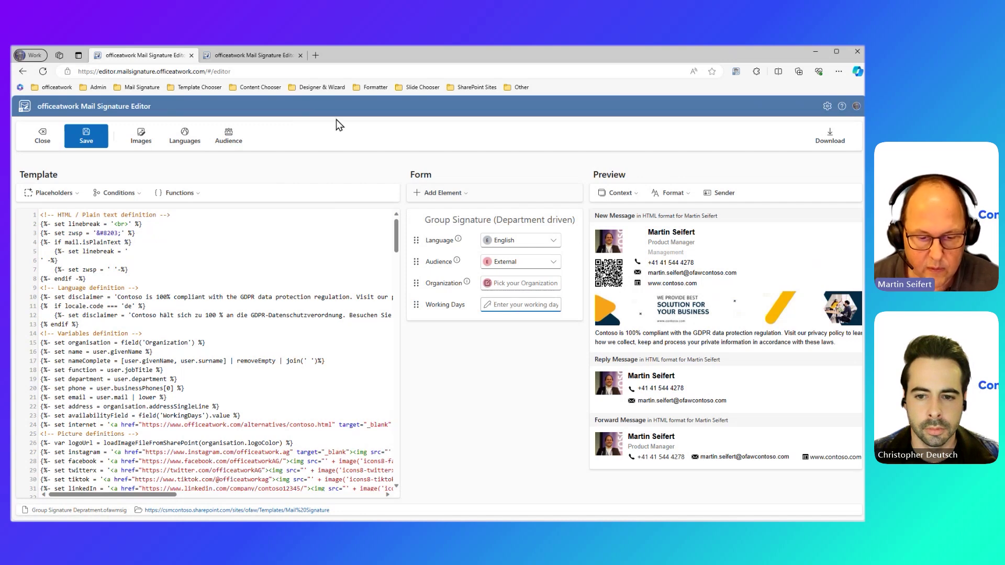
{"action": "key", "text": "alt+Tab"}
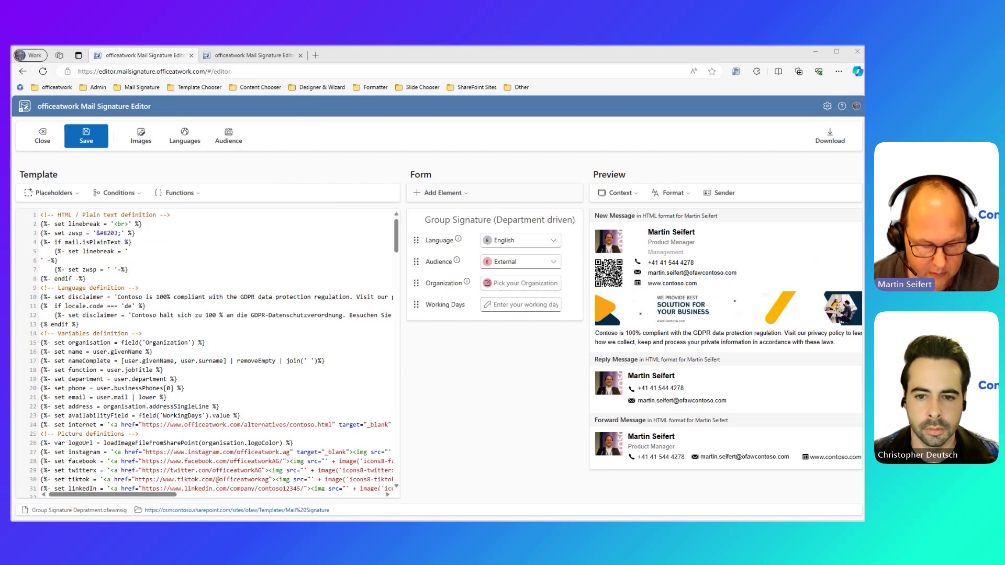
{"action": "left_click", "coordinate": [512, 300]}
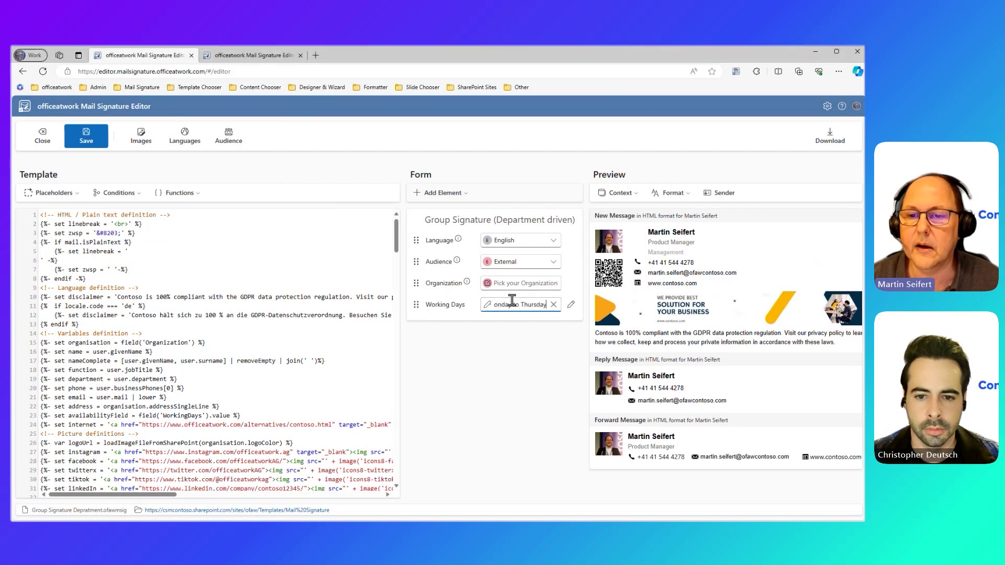
{"action": "type", "text": "Monday to Thursday"}
{"action": "left_click", "coordinate": [541, 324]}
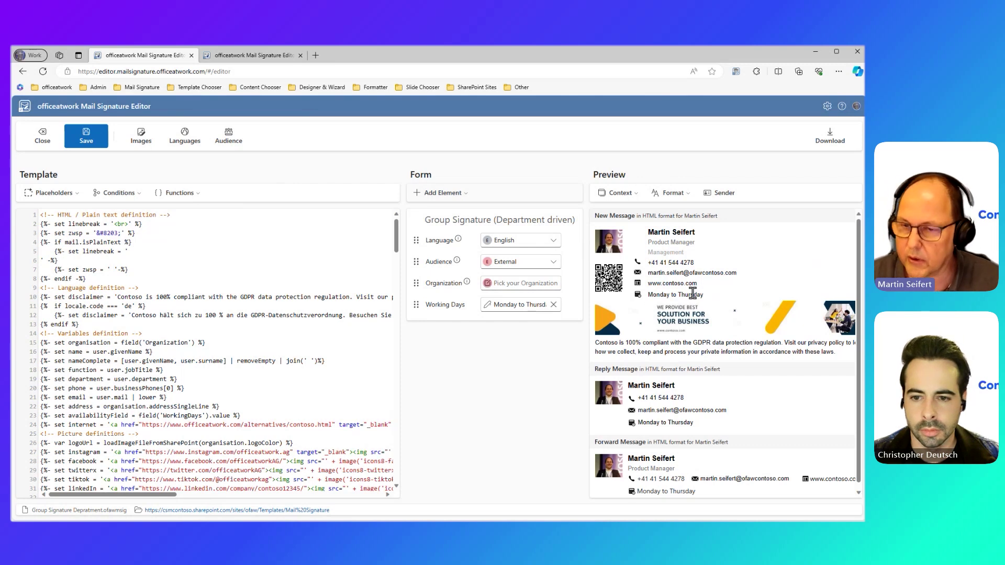
{"action": "left_click", "coordinate": [553, 305]}
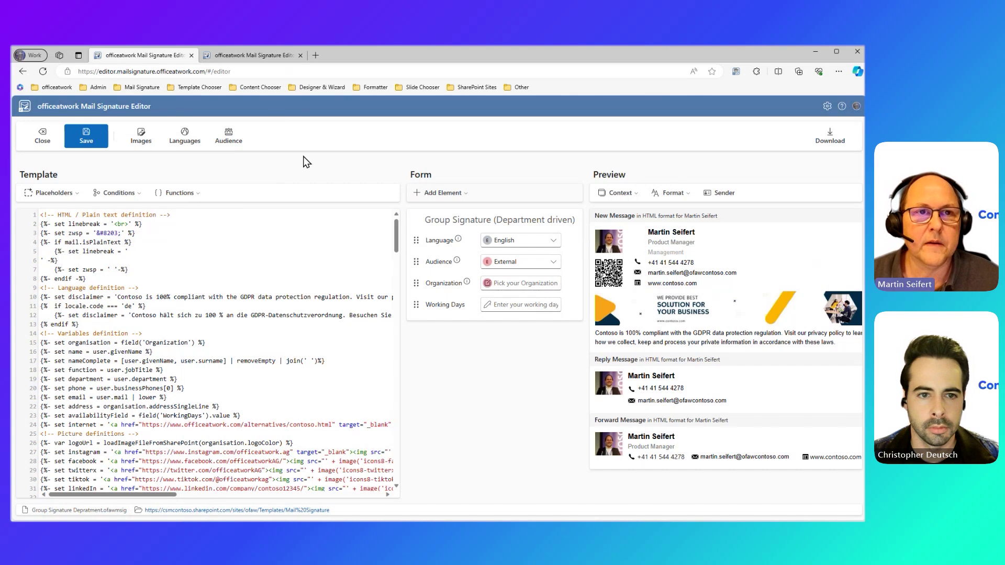
Back on the Sample template, remove the stray 'sdsf' text from line 13.
{"action": "left_click", "coordinate": [266, 59]}
{"action": "left_click", "coordinate": [52, 326]}
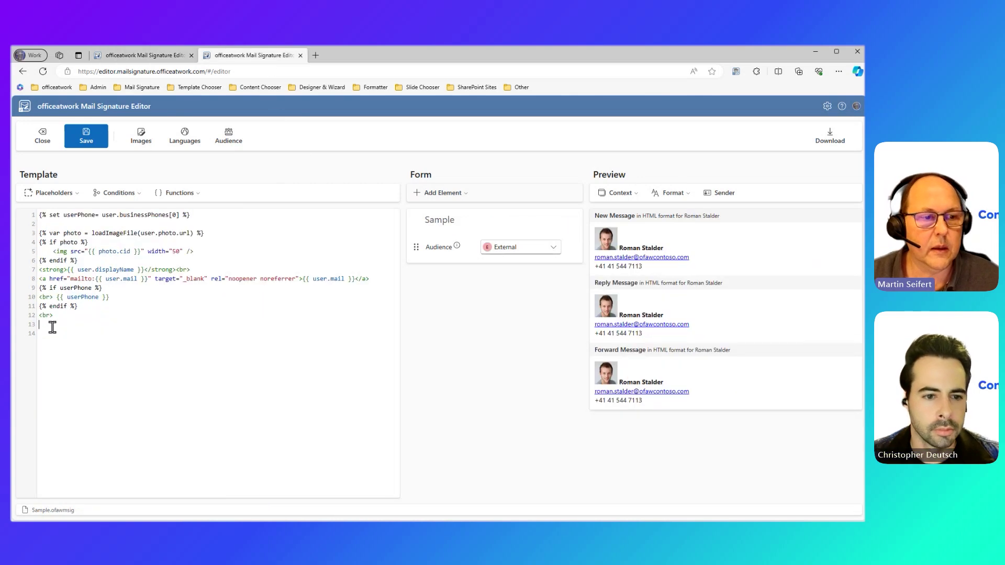
{"action": "type", "text": "sdsf"}
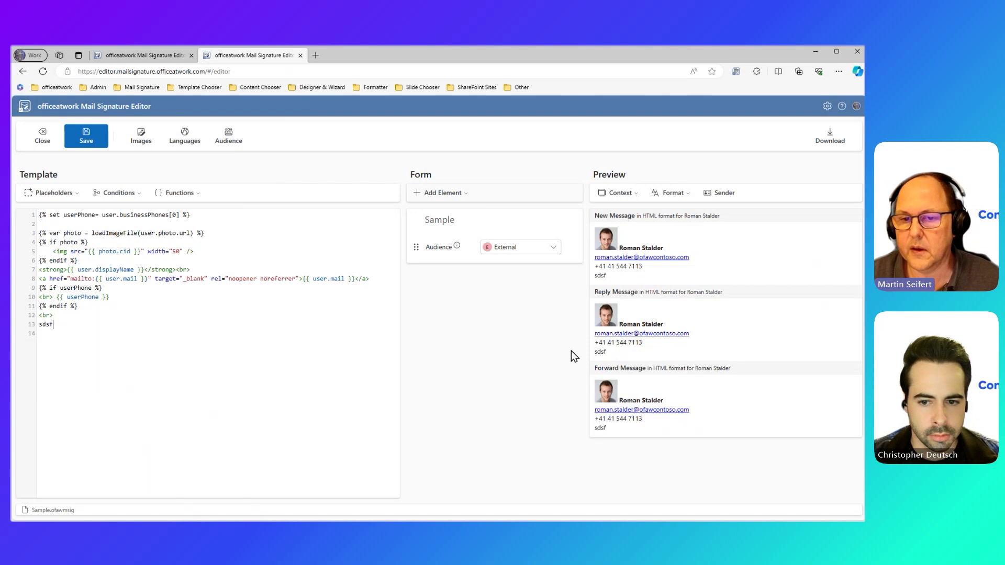
{"action": "left_click_drag", "start_coordinate": [53, 325], "coordinate": [38, 326]}
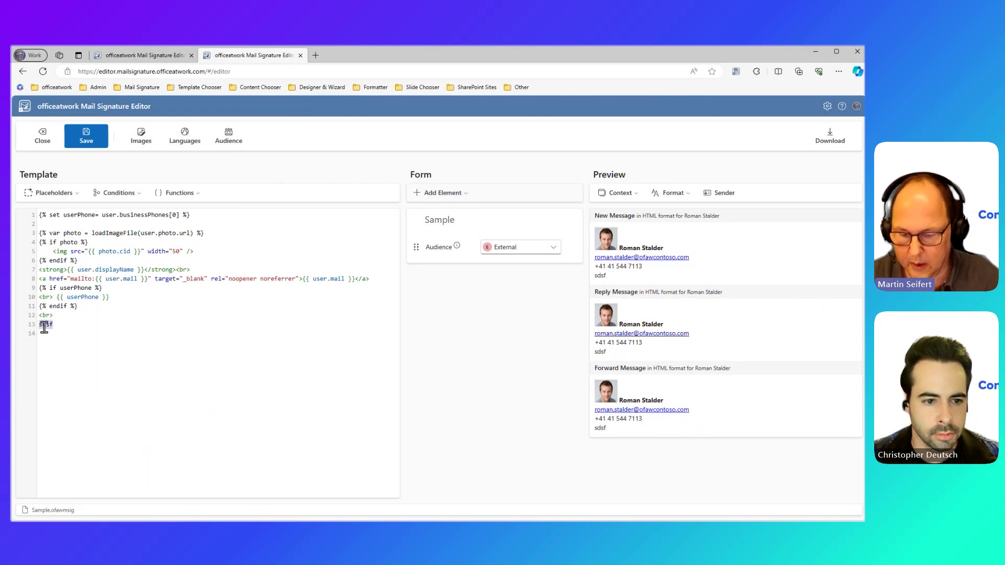
{"action": "key", "text": "BackSpace"}
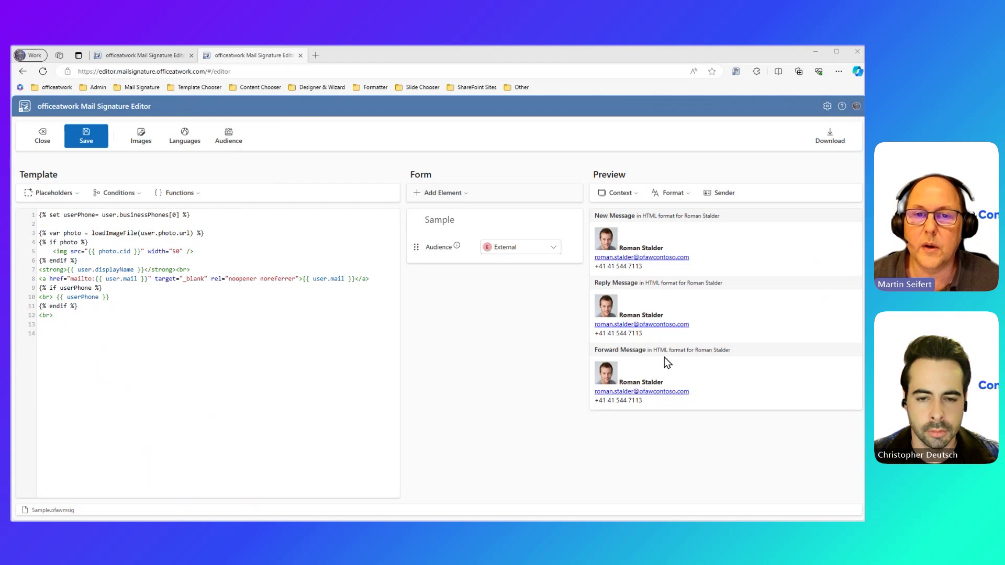
Add a single-line text field named WorkDays with the label 'Working days:'.
{"action": "left_click", "coordinate": [460, 197]}
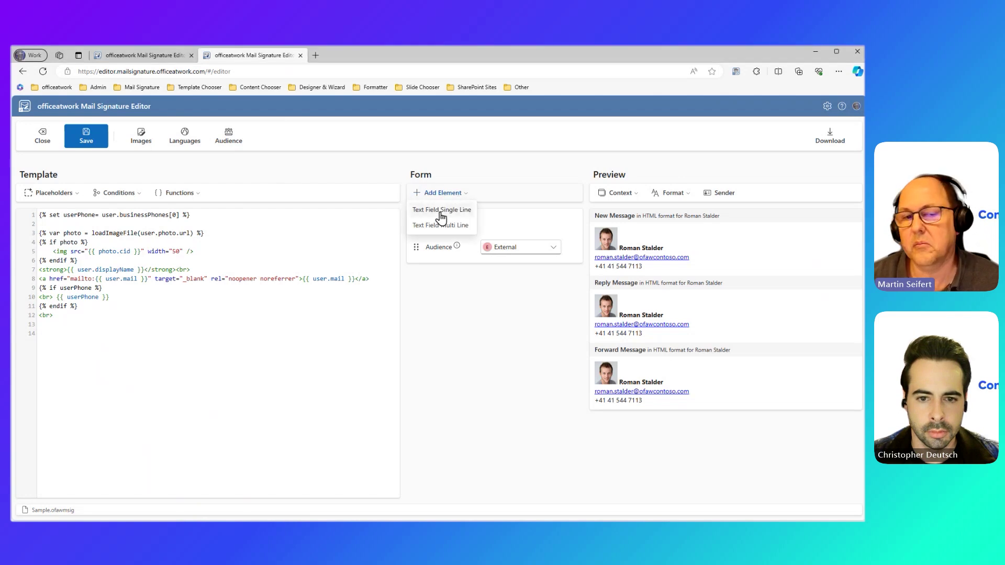
{"action": "left_click", "coordinate": [440, 211]}
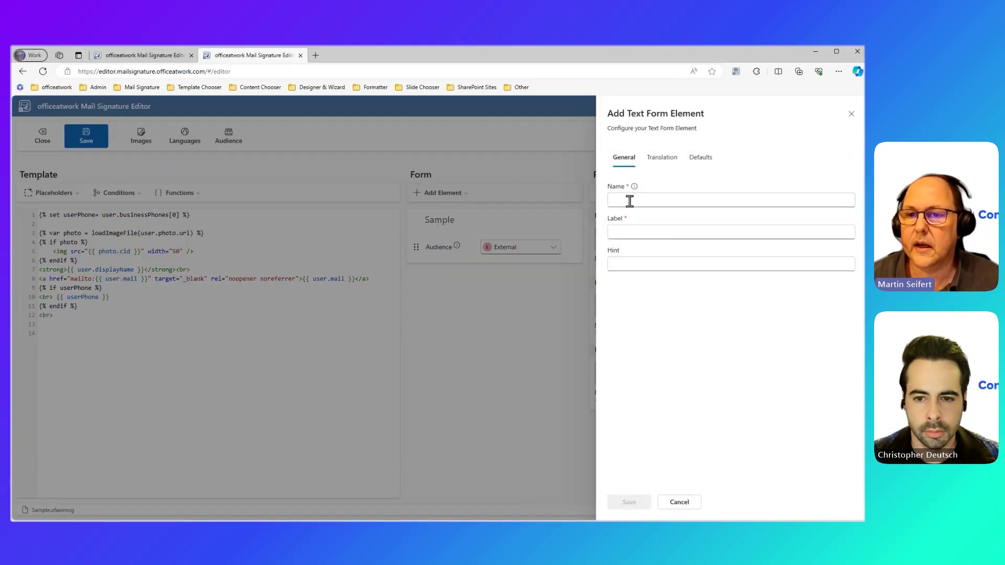
{"action": "left_click", "coordinate": [631, 200]}
{"action": "type", "text": "Work"}
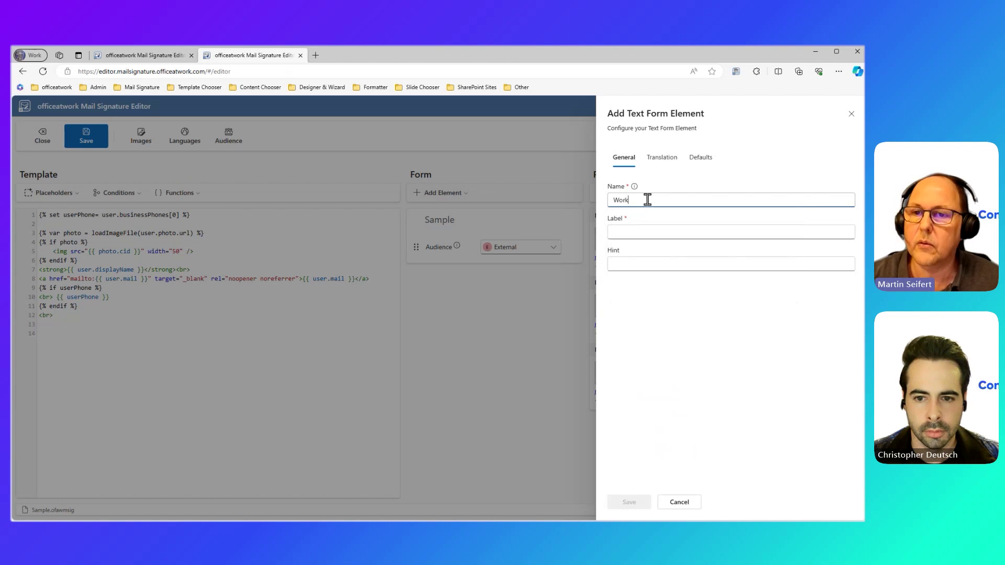
{"action": "type", "text": "Days"}
{"action": "key", "text": "Tab"}
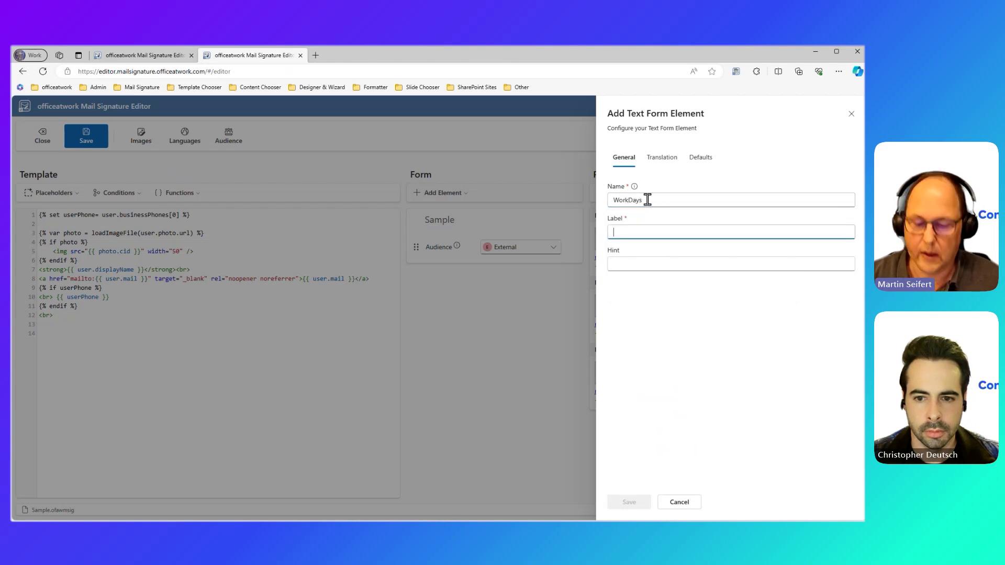
{"action": "type", "text": "Working days:"}
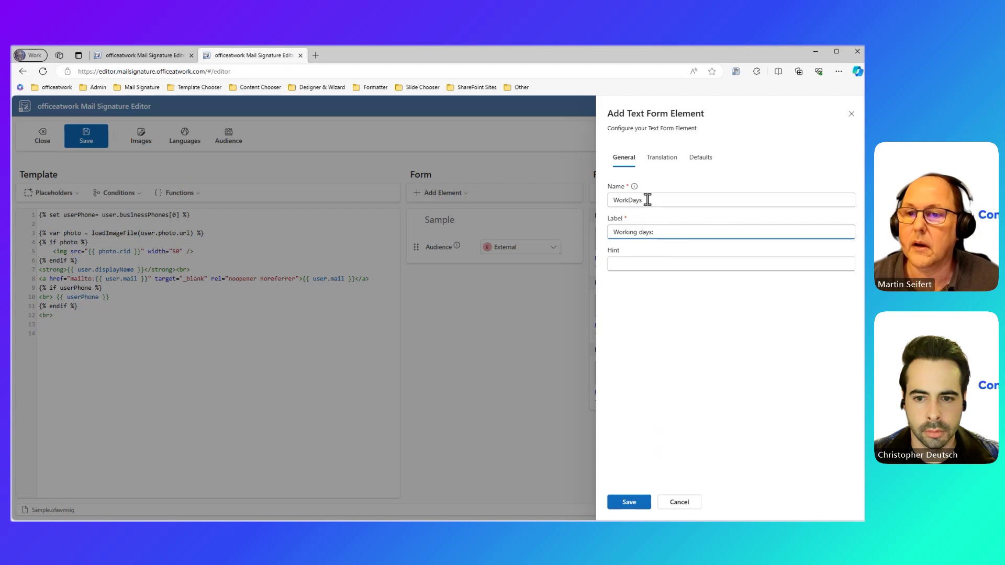
Save the WorkDays field and set its value to 'Monday to Thursday'.
{"action": "left_click", "coordinate": [633, 504]}
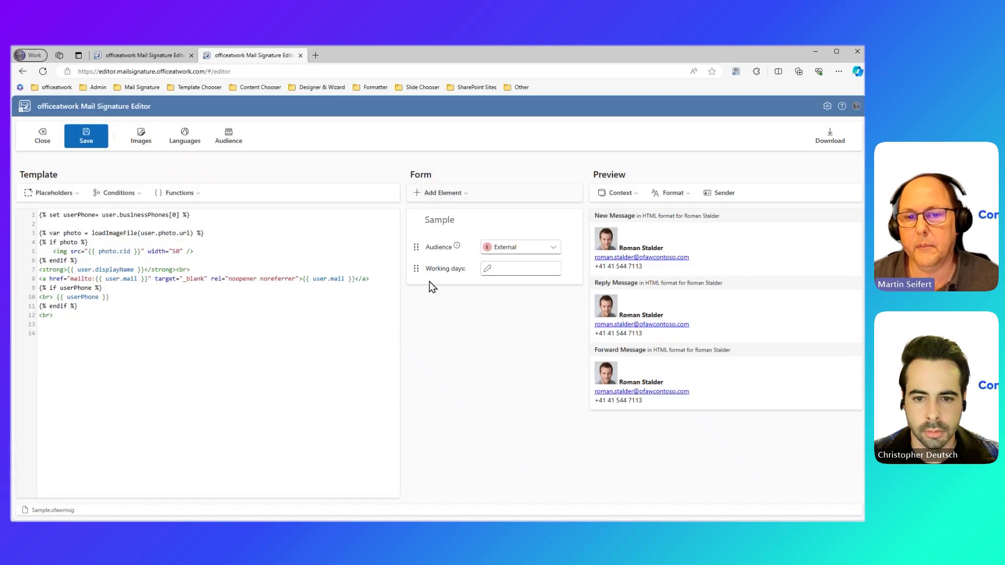
{"action": "left_click", "coordinate": [511, 268]}
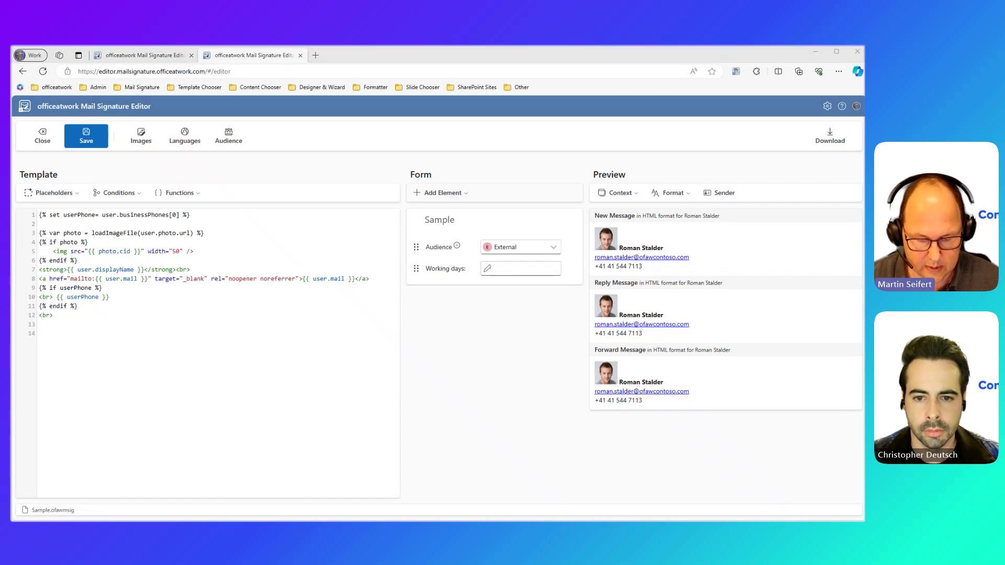
{"action": "left_click", "coordinate": [504, 268]}
{"action": "type", "text": "Monday to Thursday"}
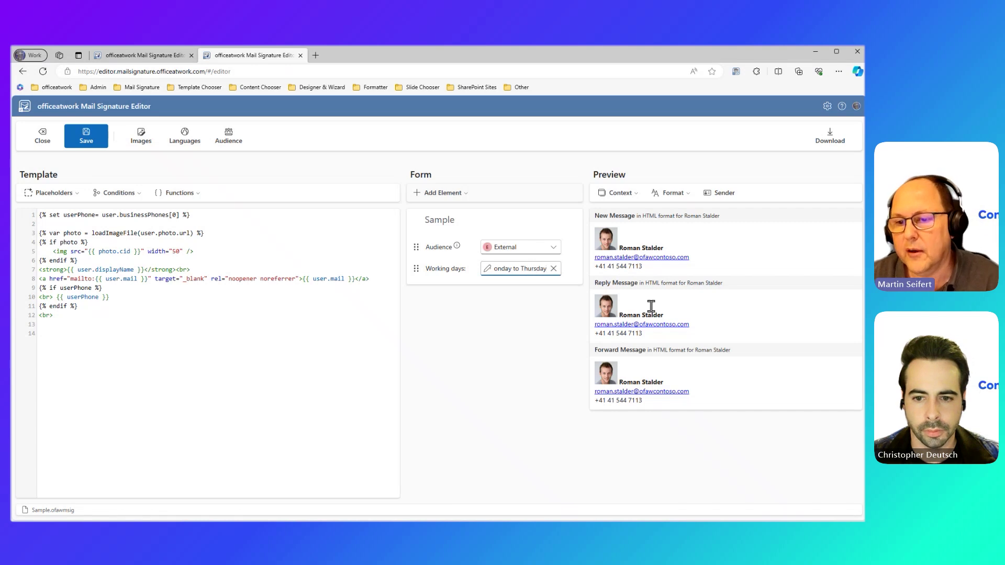
Insert the Working days placeholder on line 13 and move the field below Audience.
{"action": "left_click", "coordinate": [47, 323]}
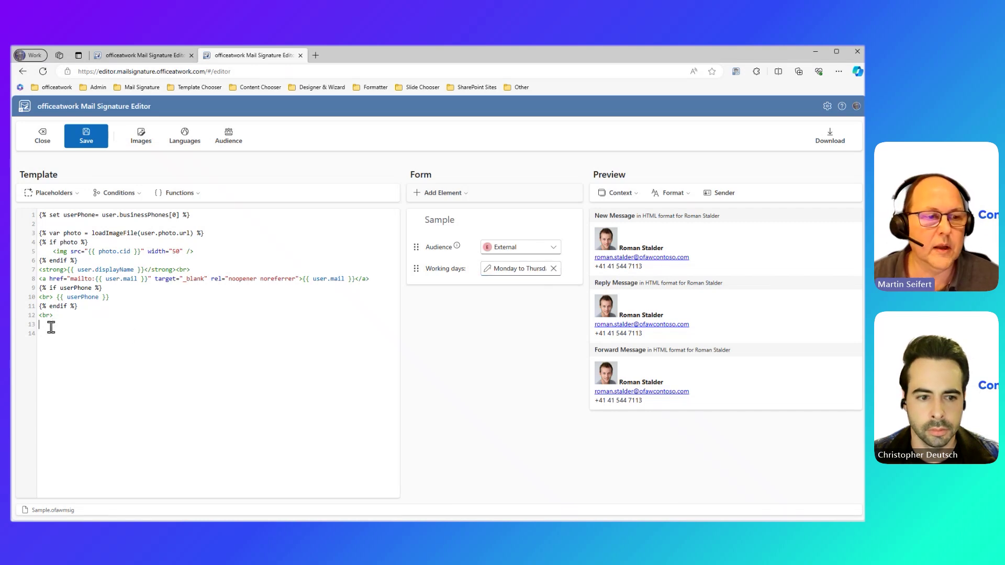
{"action": "left_click", "coordinate": [78, 194]}
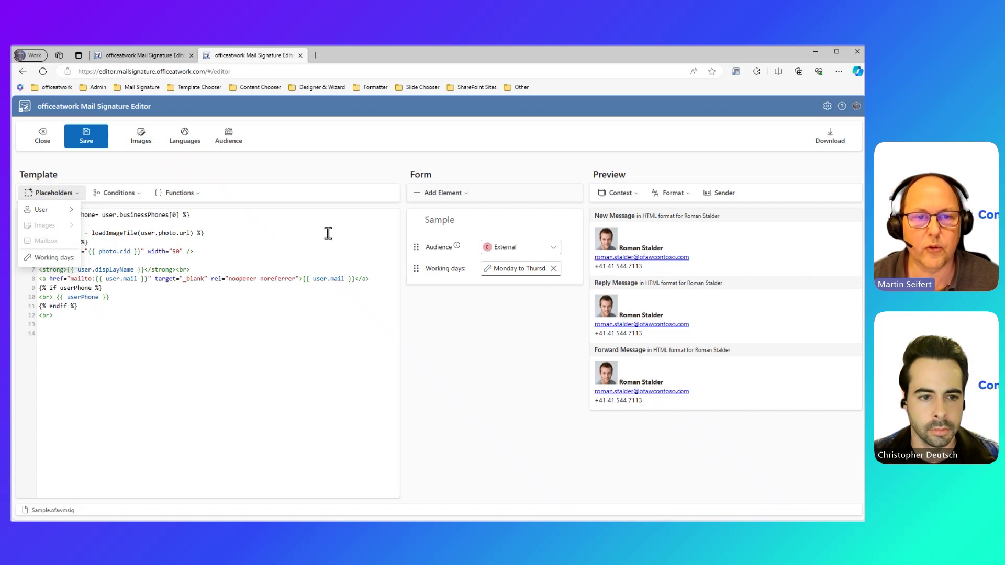
{"action": "left_click", "coordinate": [54, 258]}
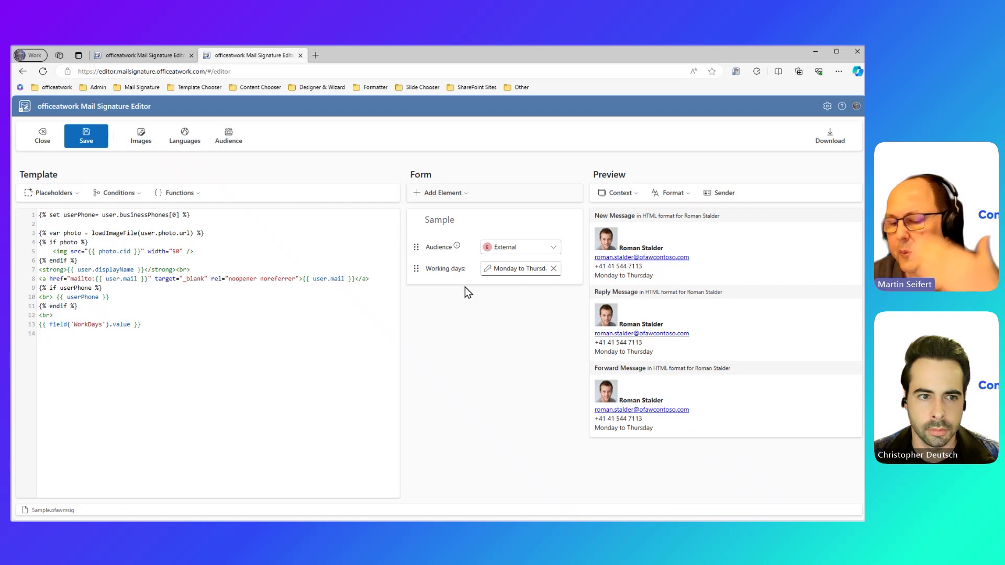
{"action": "left_click_drag", "start_coordinate": [416, 268], "coordinate": [416, 264]}
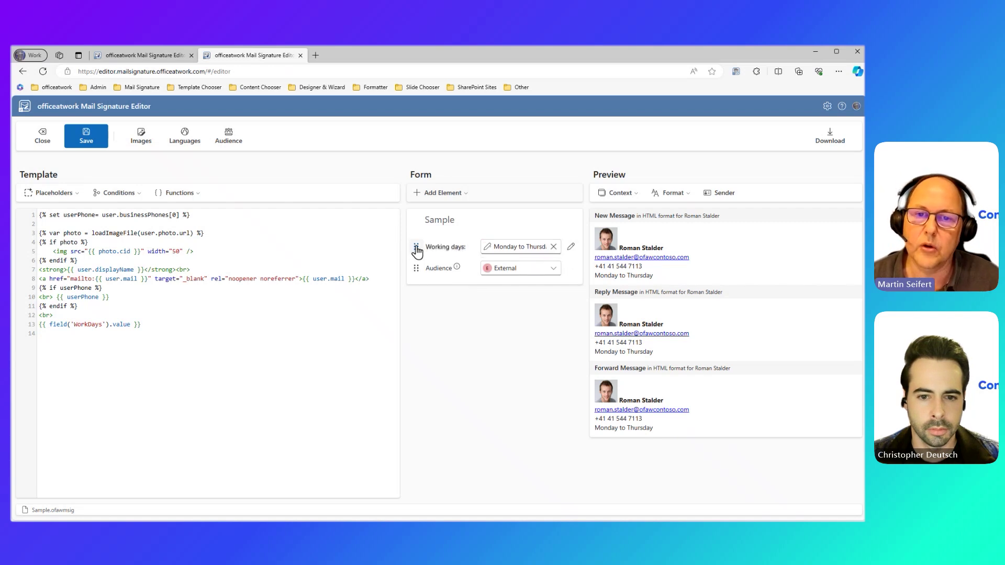
{"action": "left_click_drag", "start_coordinate": [416, 249], "coordinate": [418, 270]}
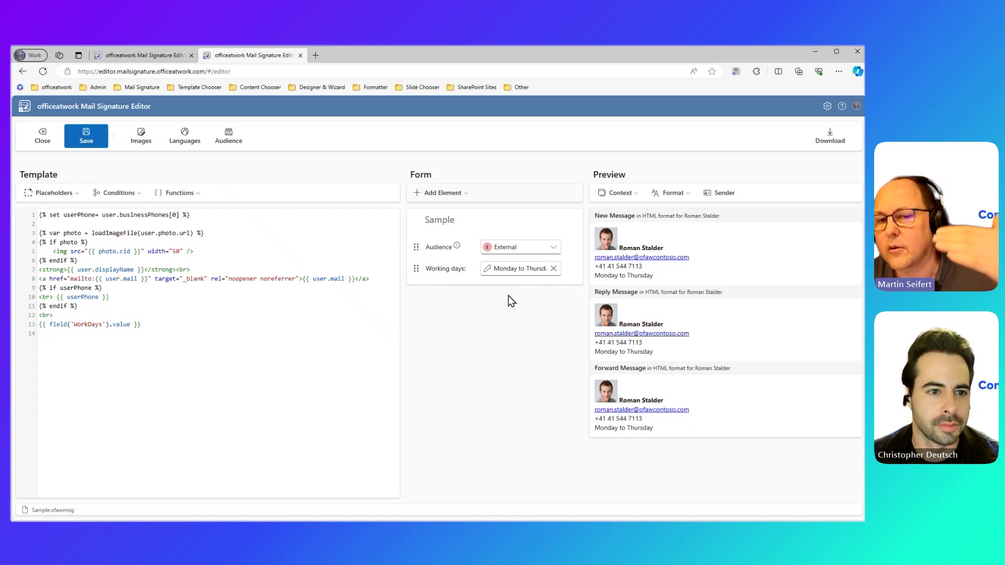
Set the Group Signature template's organization to Contoso Customer Services, Singapore.
{"action": "left_click", "coordinate": [151, 62]}
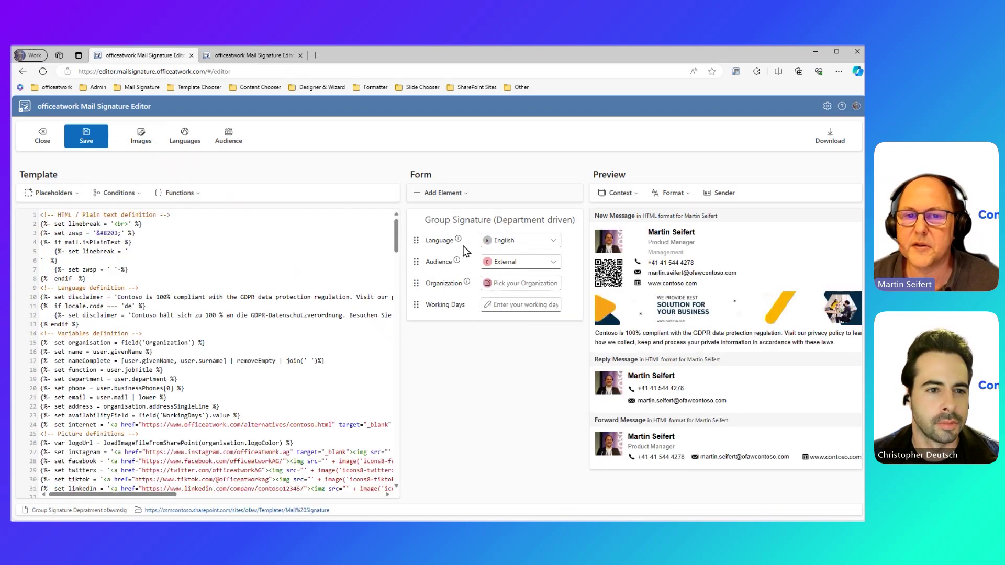
{"action": "left_click", "coordinate": [516, 287]}
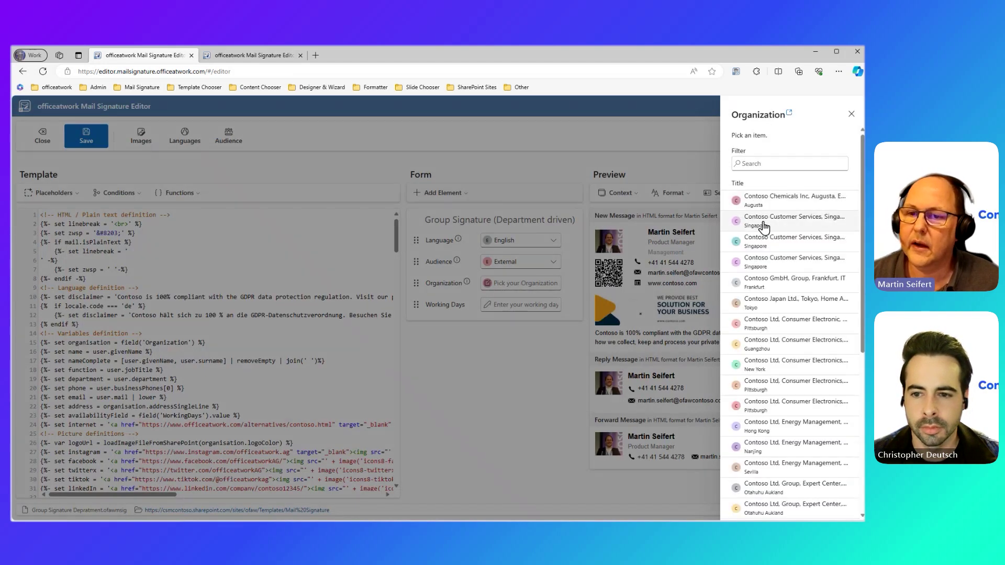
{"action": "left_click", "coordinate": [763, 226]}
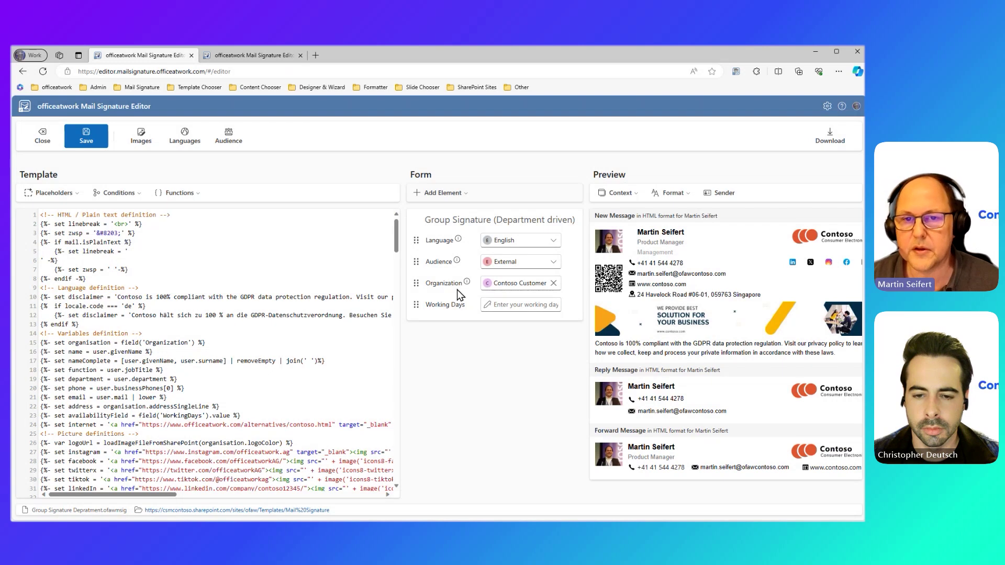
{"action": "left_click", "coordinate": [460, 193]}
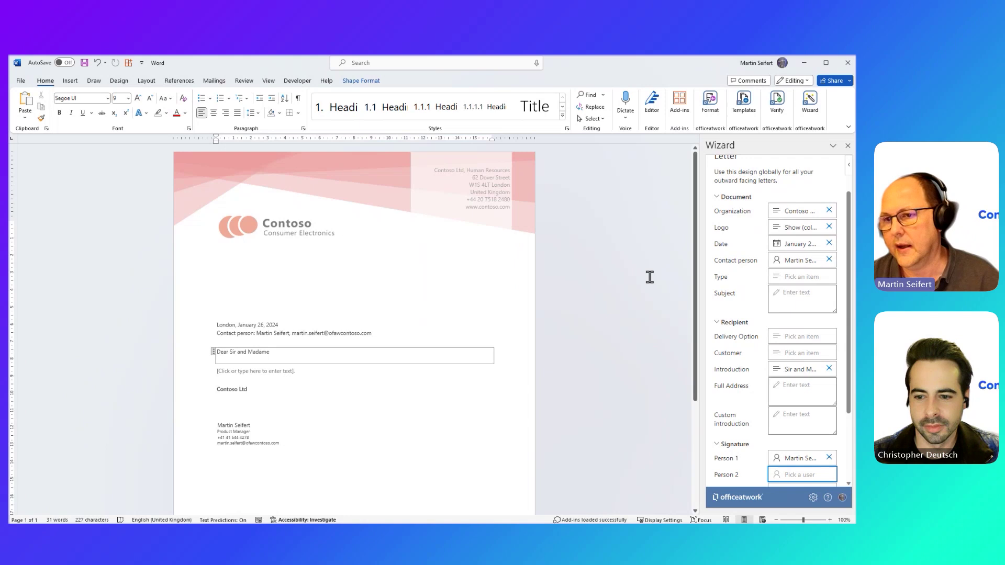
Complete the Wizard fields for the Contoso letter, including a second signer, then enter the body.
{"action": "scroll", "coordinate": [796, 314], "scroll_direction": "up", "scroll_amount": 2}
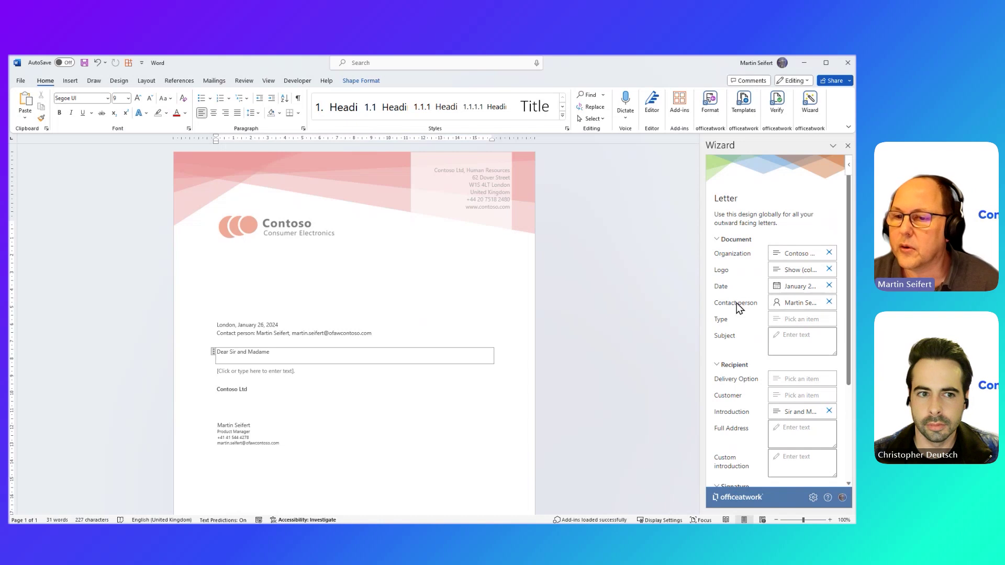
{"action": "scroll", "coordinate": [764, 325], "scroll_direction": "down", "scroll_amount": 3}
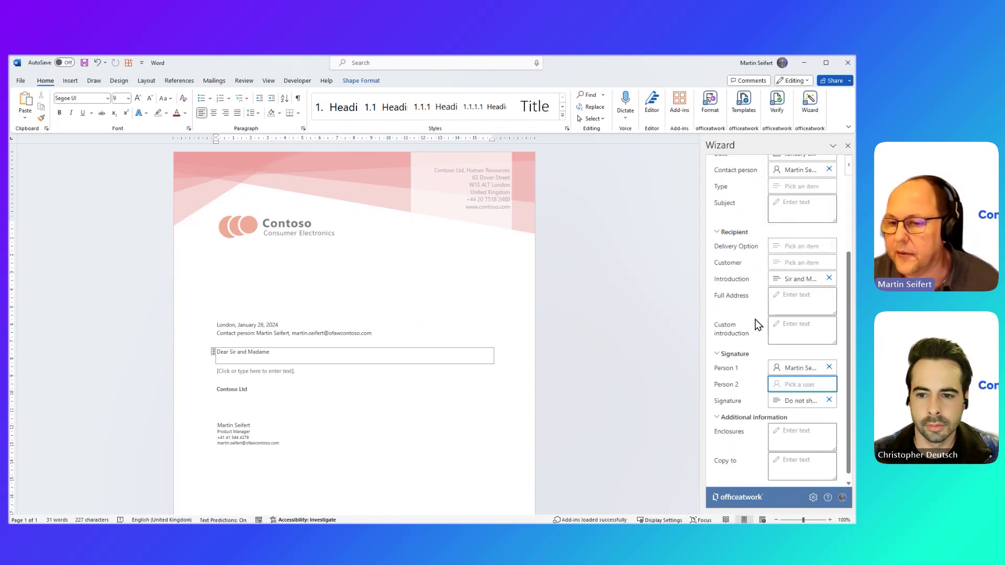
{"action": "scroll", "coordinate": [756, 388], "scroll_direction": "up", "scroll_amount": 1}
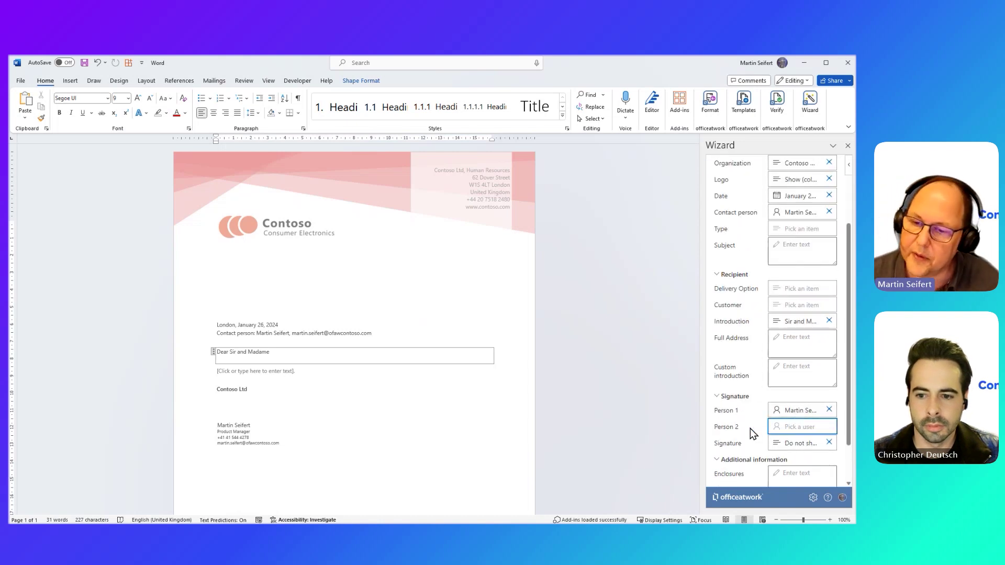
{"action": "left_click", "coordinate": [794, 428]}
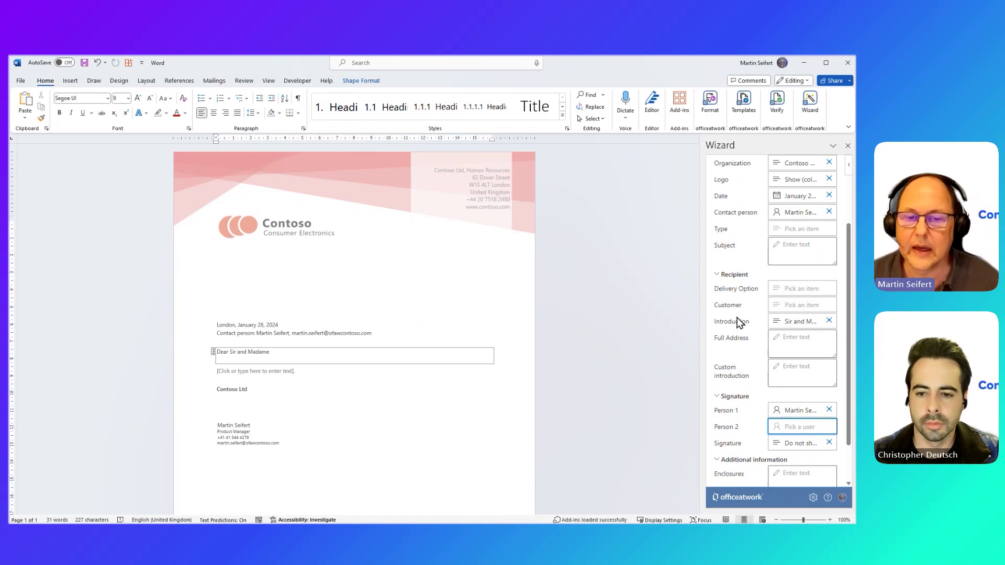
{"action": "left_click", "coordinate": [448, 373]}
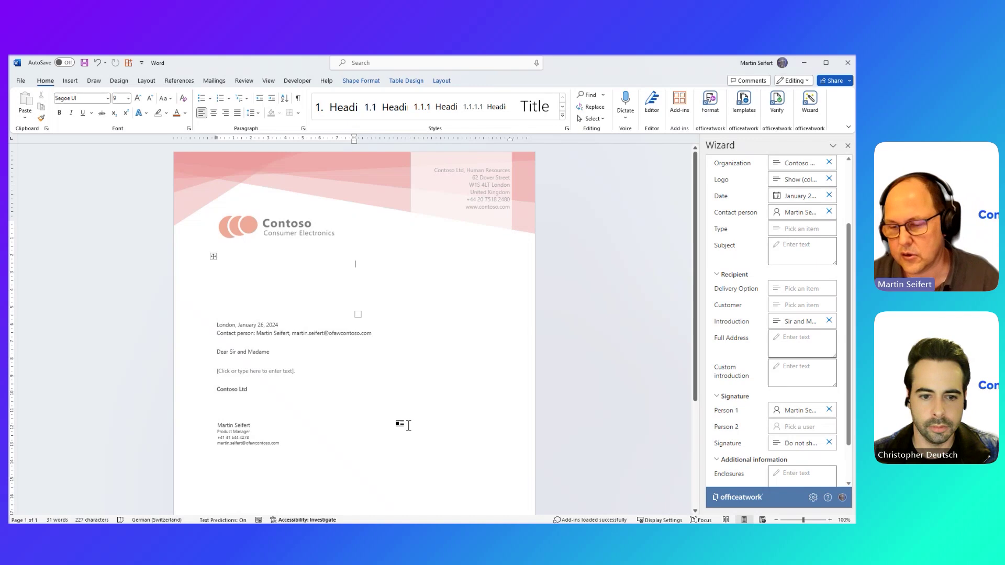
Switch the letter's sender profile to 'my boss' and check the resulting signature blocks.
{"action": "left_click", "coordinate": [842, 498]}
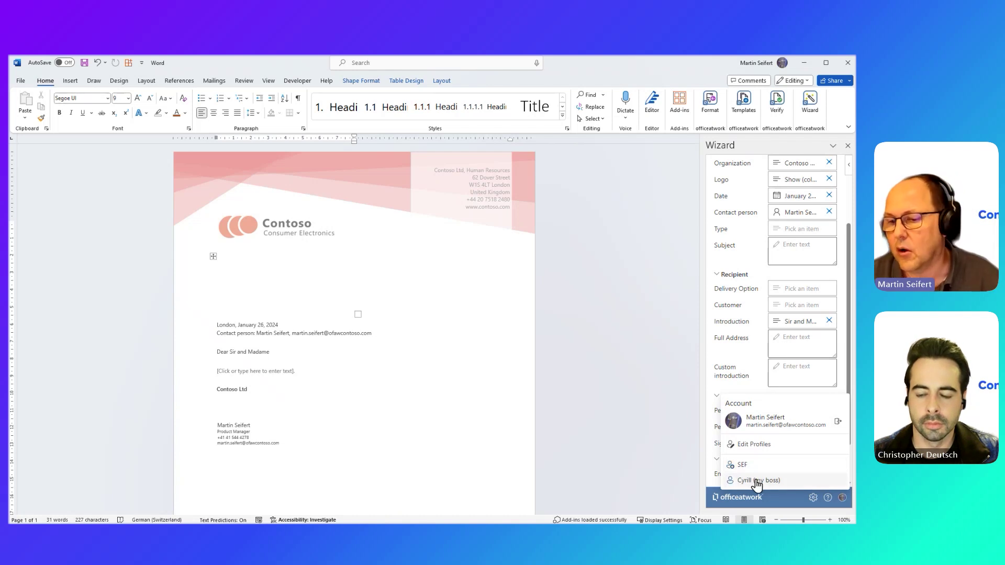
{"action": "left_click", "coordinate": [757, 480]}
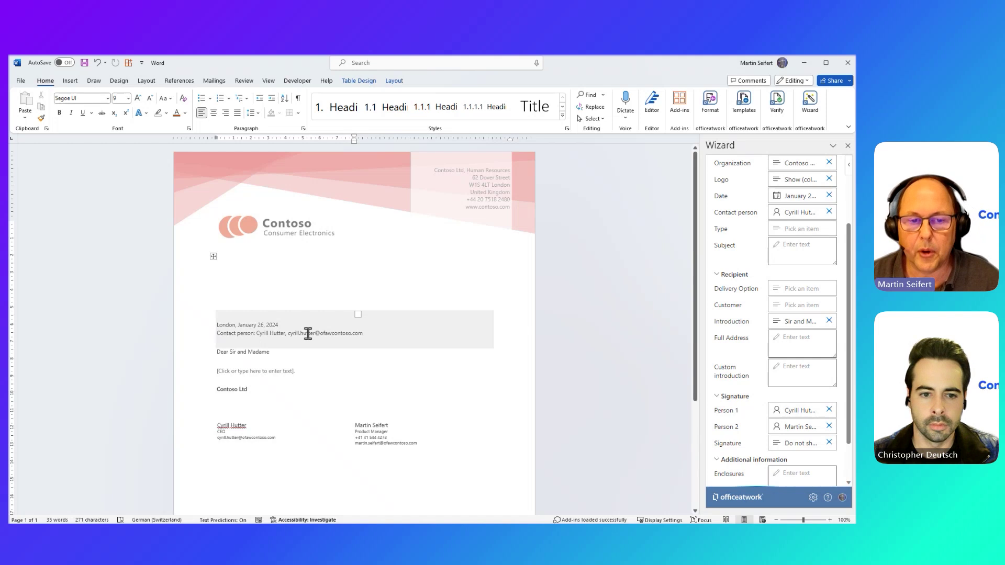
{"action": "left_click", "coordinate": [235, 436]}
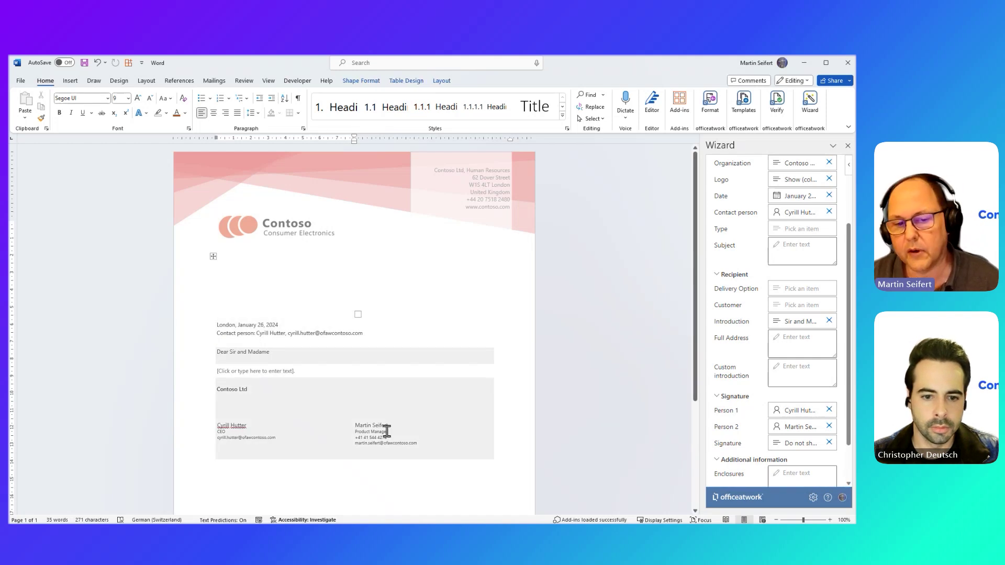
{"action": "left_click", "coordinate": [843, 498]}
Open the 'my boss' profile under Edit Profiles to review its contact person and signatories.
{"action": "left_click", "coordinate": [754, 444]}
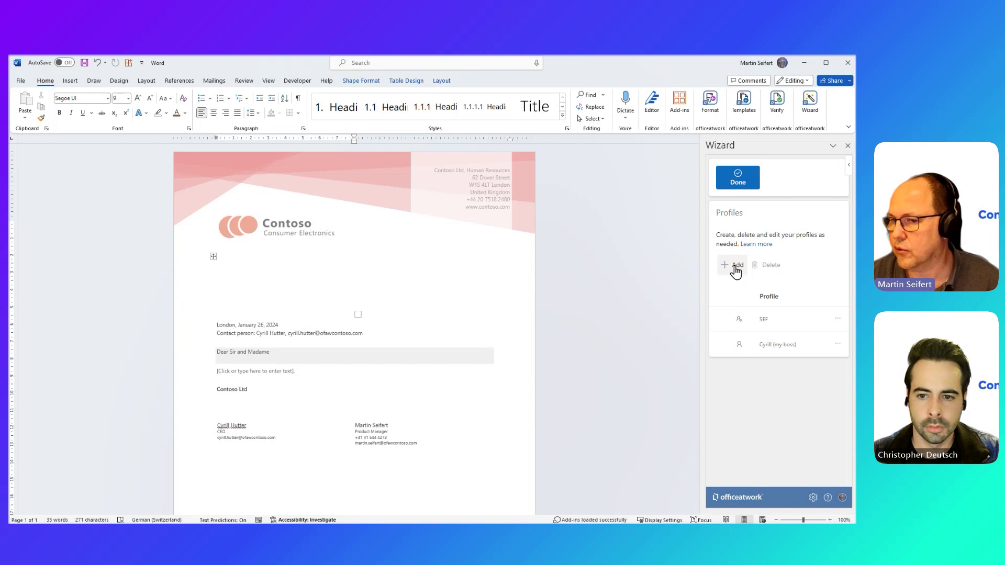
{"action": "left_click", "coordinate": [775, 343]}
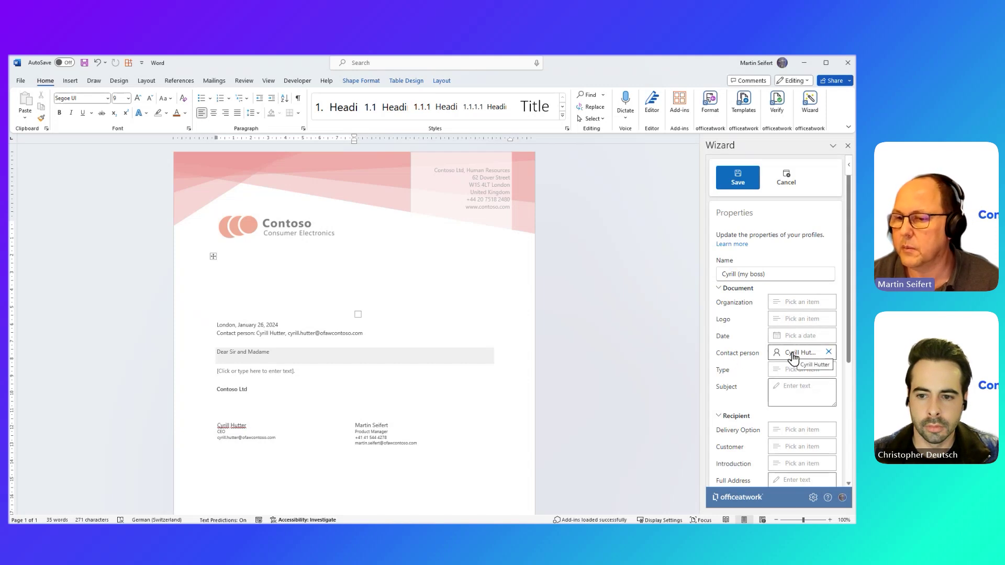
{"action": "scroll", "coordinate": [794, 357], "scroll_direction": "down", "scroll_amount": 3}
{"action": "scroll", "coordinate": [793, 357], "scroll_direction": "down", "scroll_amount": 1}
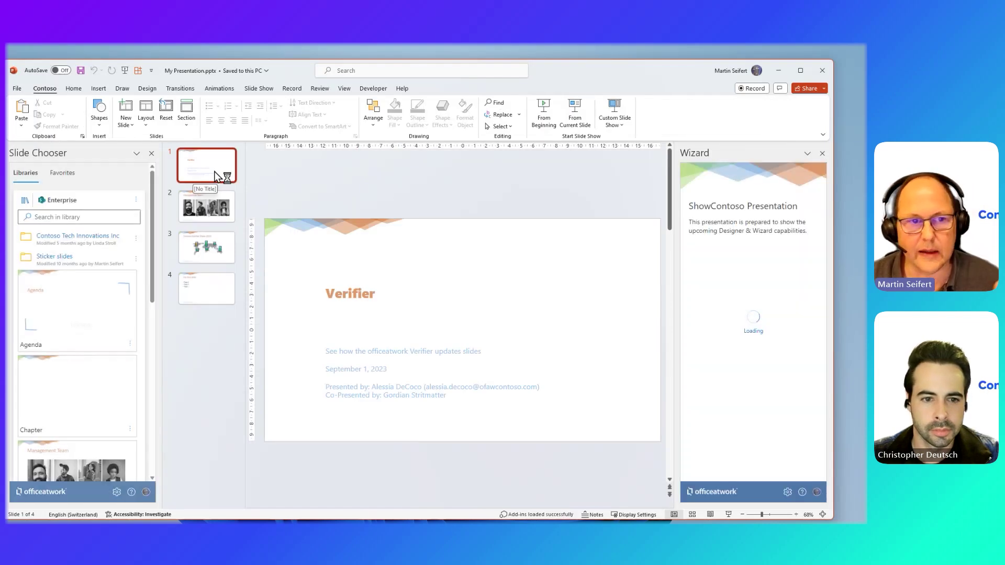
View the Management Team and Market Share slides, then close My Presentation.
{"action": "left_click", "coordinate": [215, 207]}
{"action": "left_click", "coordinate": [216, 250]}
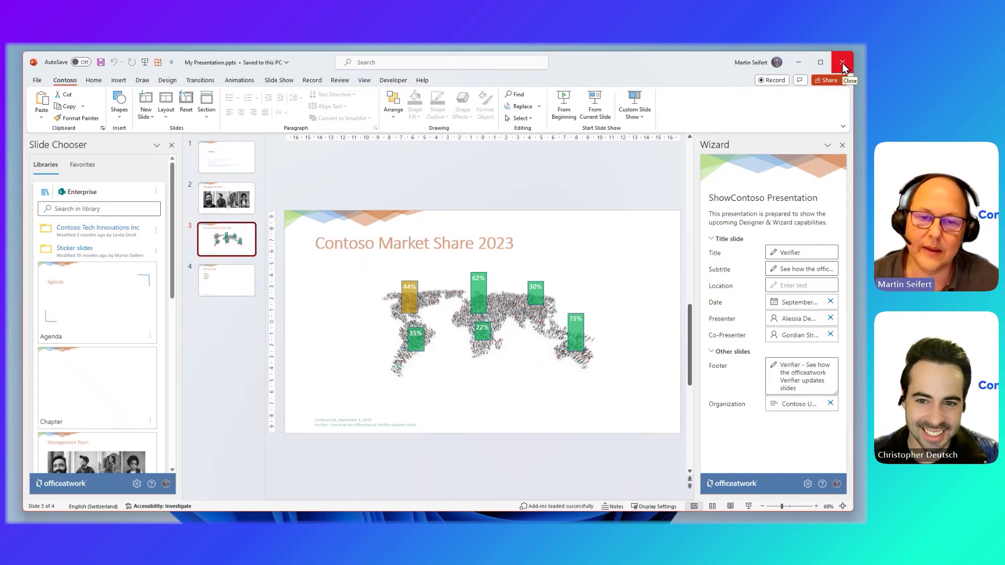
{"action": "left_click", "coordinate": [842, 63]}
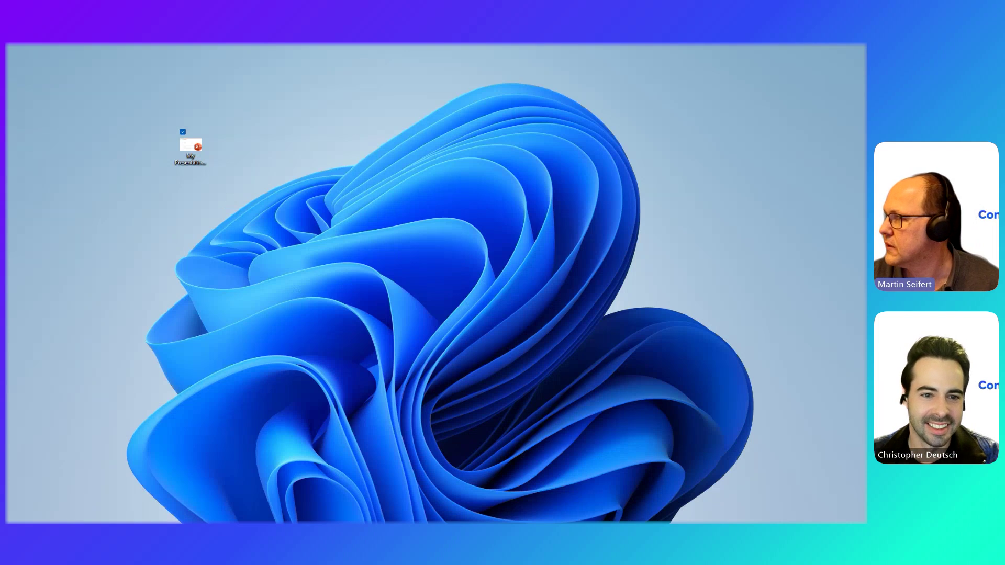
From the SharePoint Slides library, open Market share.pptx in the PowerPoint desktop app.
{"action": "left_click_drag", "start_coordinate": [375, 521], "coordinate": [372, 82]}
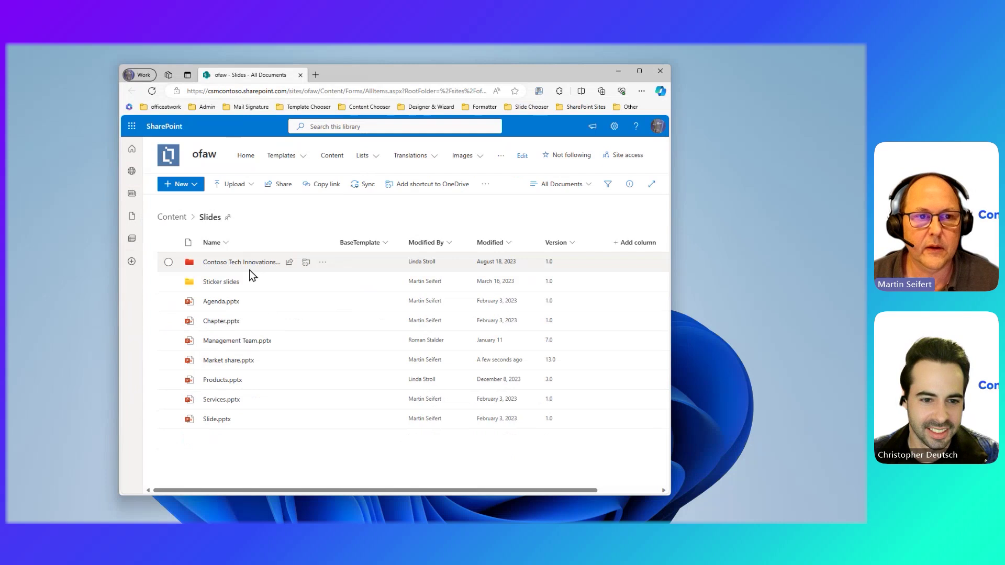
{"action": "left_click", "coordinate": [462, 156]}
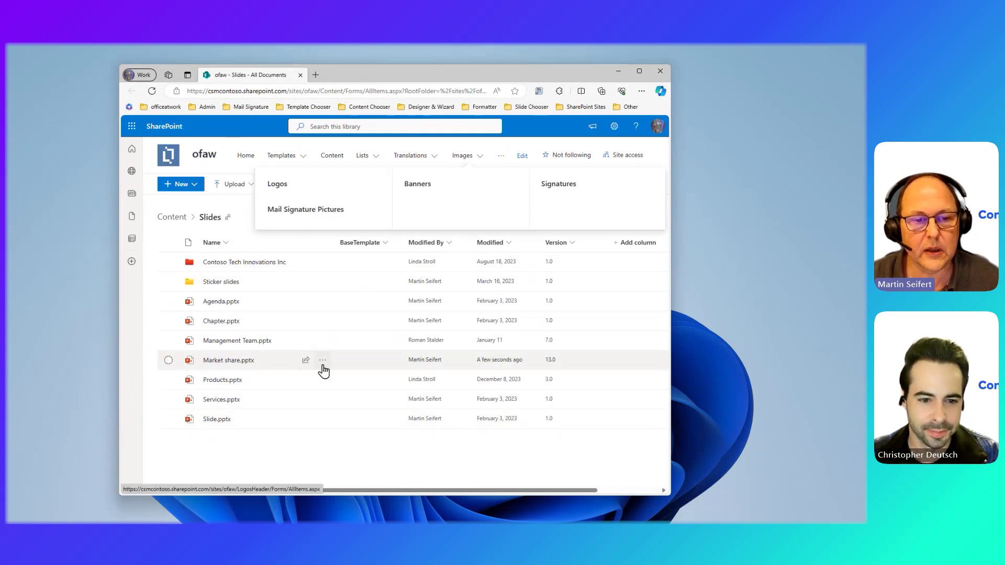
{"action": "left_click", "coordinate": [322, 360]}
{"action": "mouse_move", "coordinate": [359, 202]}
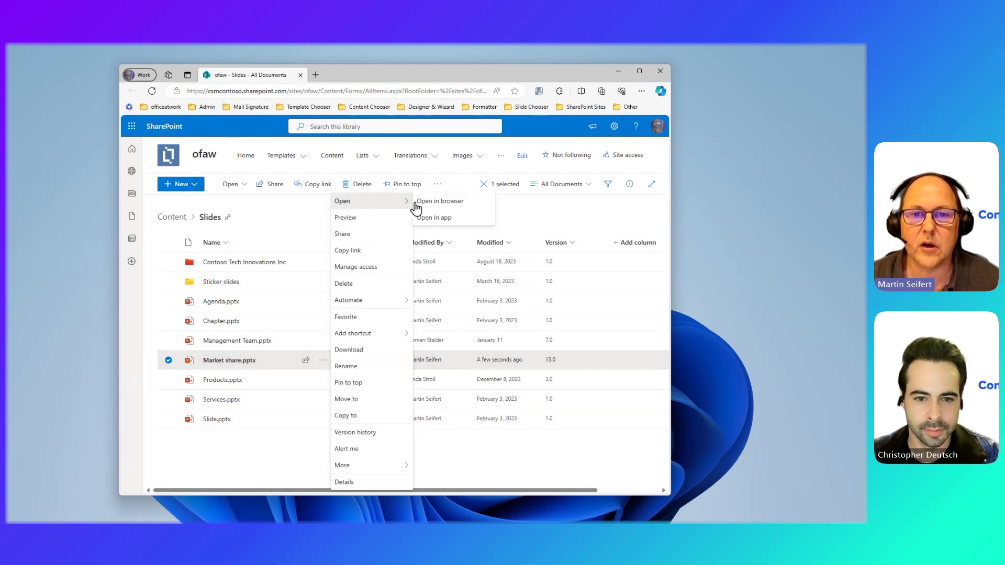
{"action": "left_click", "coordinate": [444, 222]}
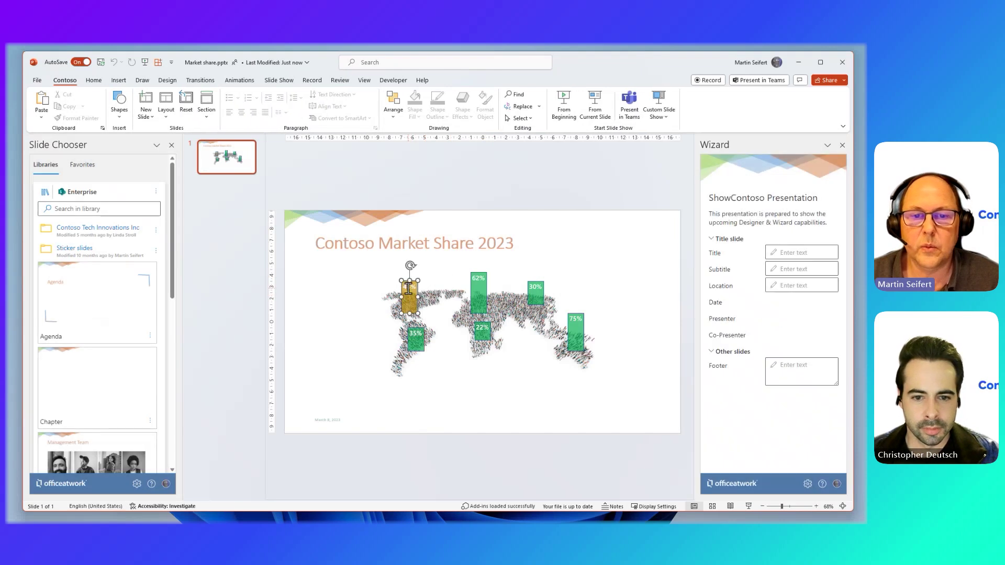
Change the 44% map bar to 54%, Format Paint the green 62% bar's style onto it, and close.
{"action": "left_click", "coordinate": [407, 288]}
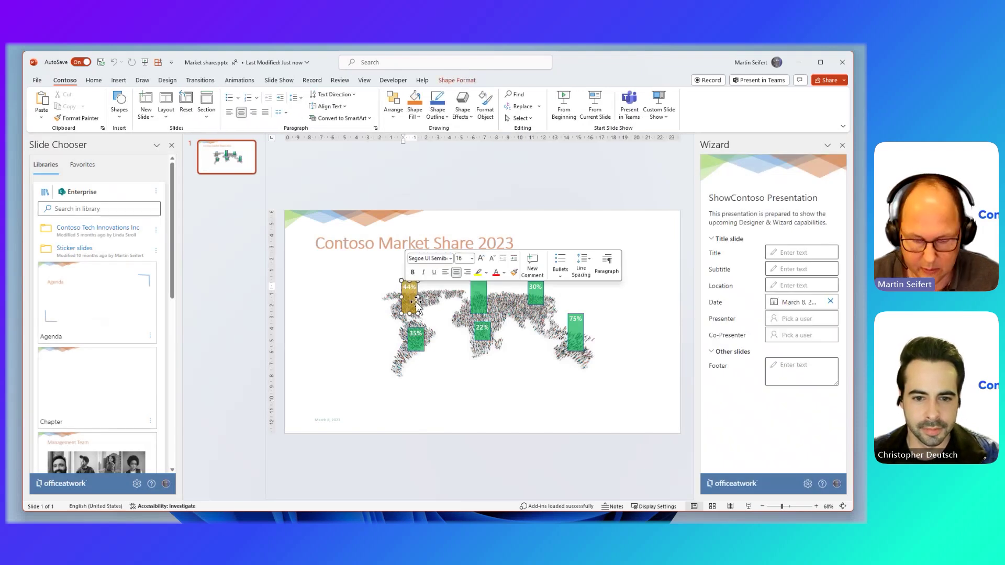
{"action": "key", "text": "BackSpace"}
{"action": "type", "text": "5"}
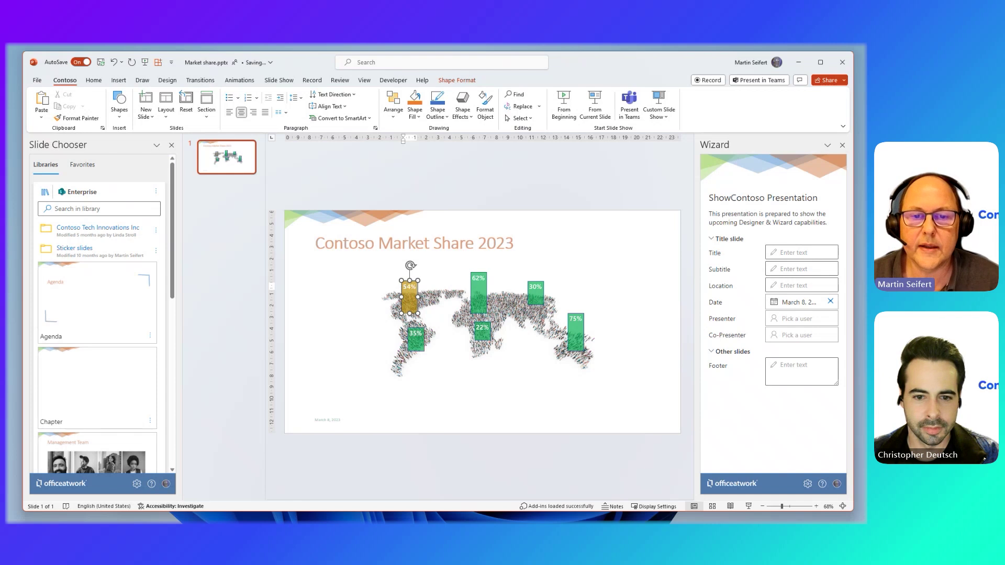
{"action": "left_click", "coordinate": [474, 301]}
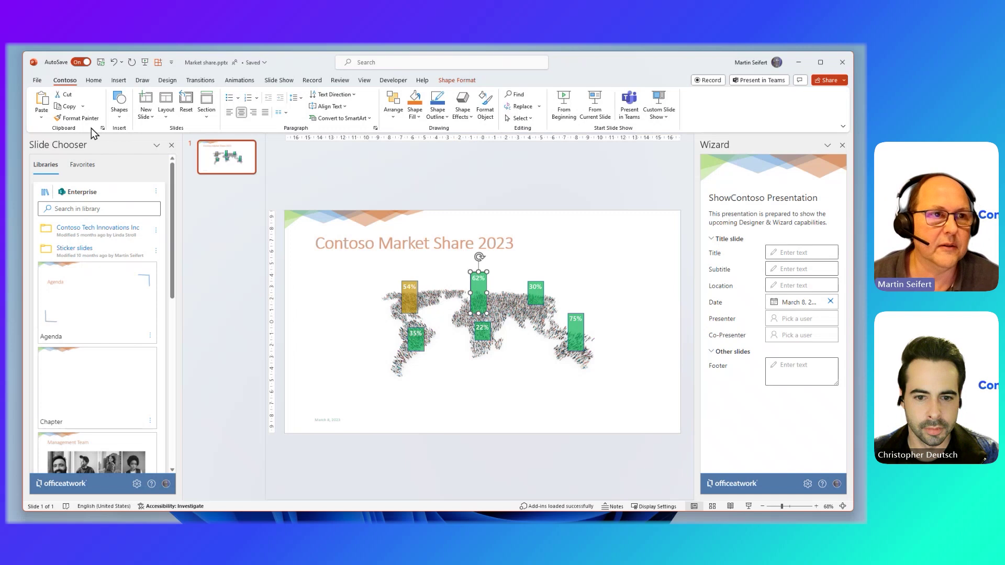
{"action": "left_click", "coordinate": [80, 119]}
{"action": "left_click", "coordinate": [410, 301]}
{"action": "left_click", "coordinate": [349, 309]}
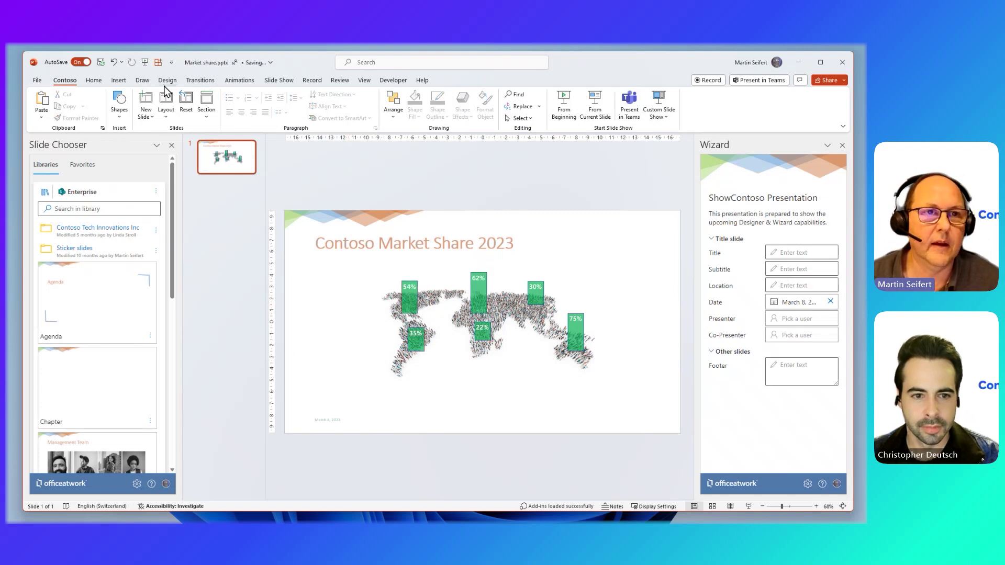
{"action": "left_click", "coordinate": [848, 63]}
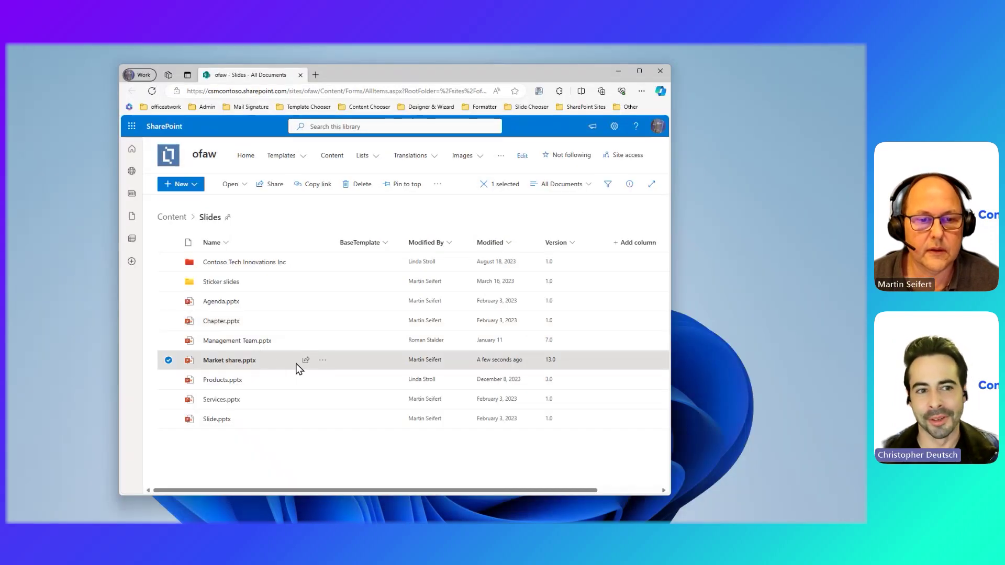
Reopen Market share.pptx in the PowerPoint desktop app from the Slides library.
{"action": "left_click", "coordinate": [323, 361]}
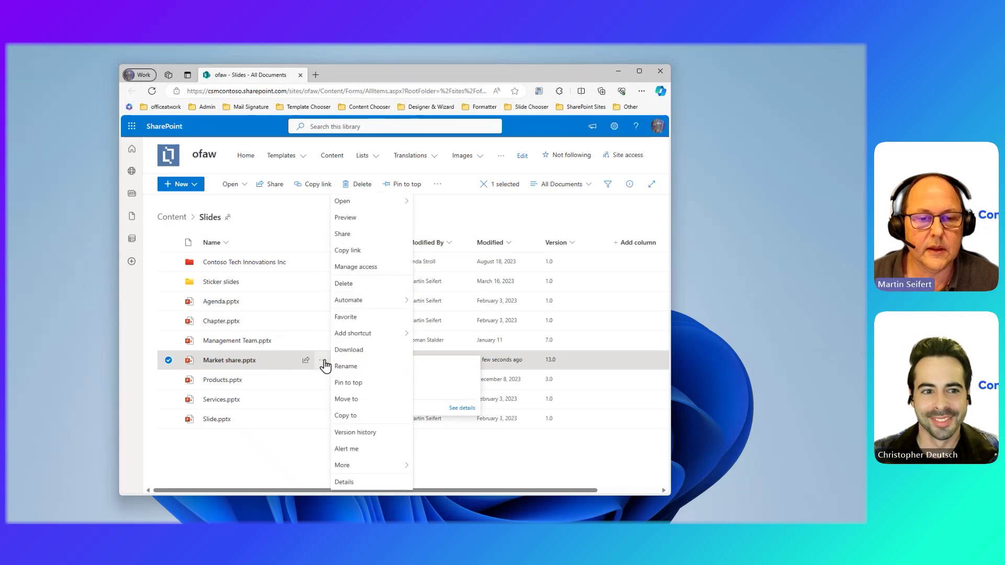
{"action": "mouse_move", "coordinate": [401, 204]}
{"action": "left_click", "coordinate": [441, 221]}
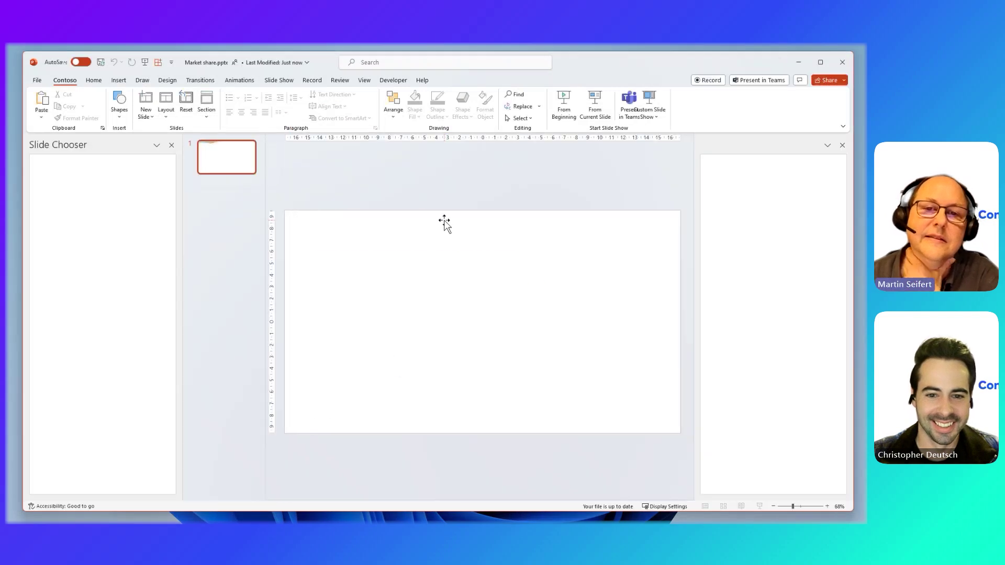
Change the title year from 2023 to 2024 so it saves, then return to the Slides library.
{"action": "double_click", "coordinate": [507, 244]}
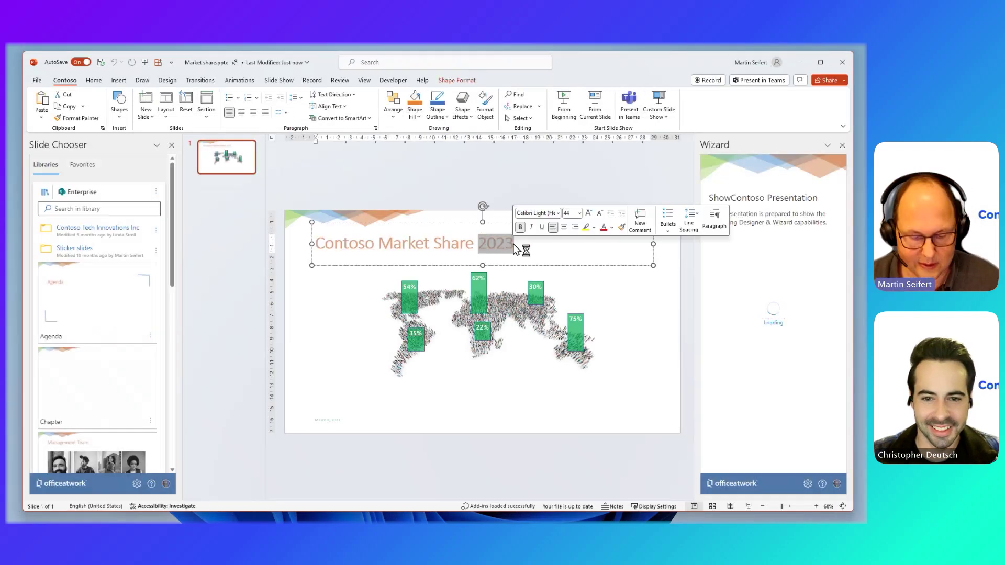
{"action": "left_click_drag", "start_coordinate": [513, 244], "coordinate": [510, 249]}
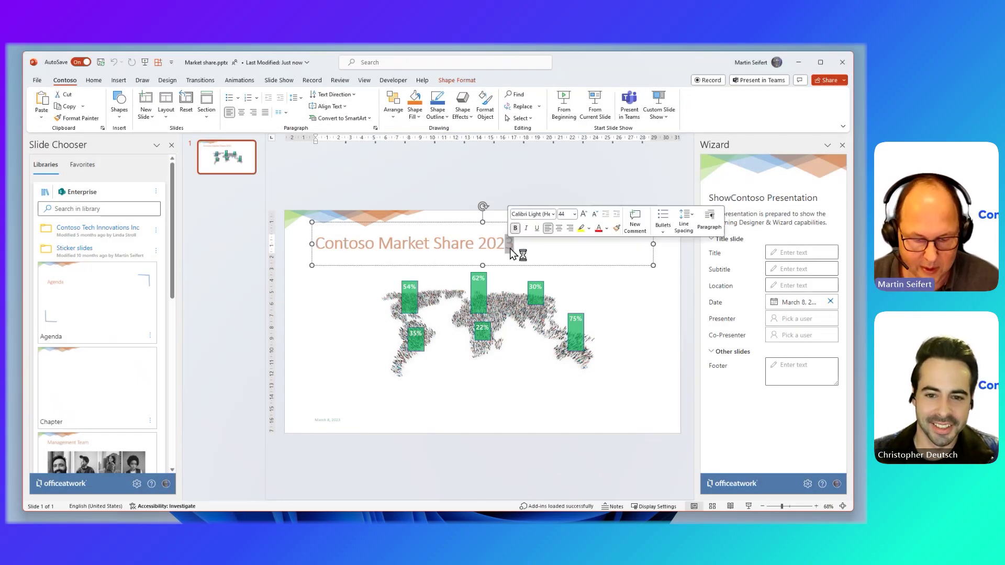
{"action": "type", "text": "4"}
{"action": "left_click", "coordinate": [529, 198]}
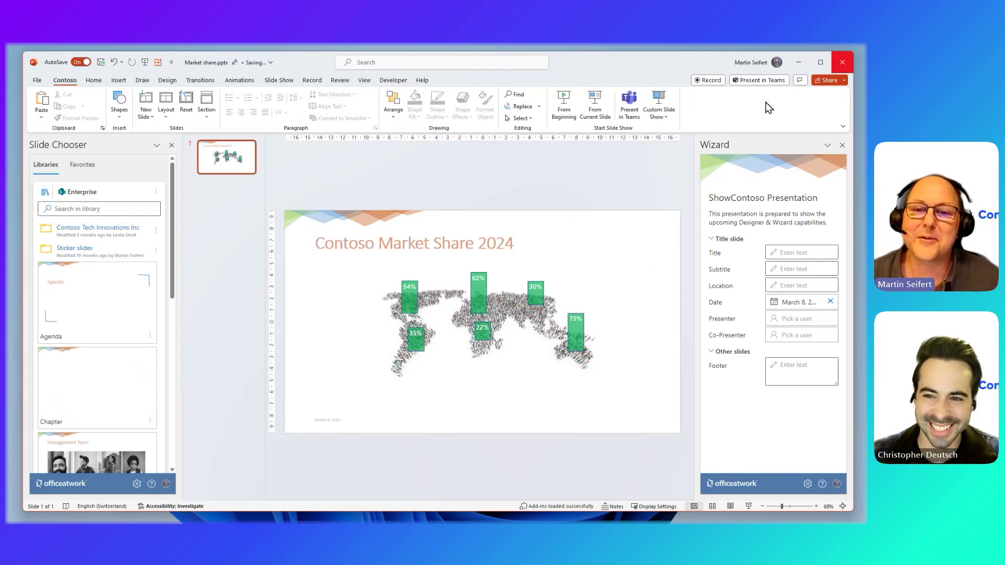
{"action": "key", "text": "alt+Tab"}
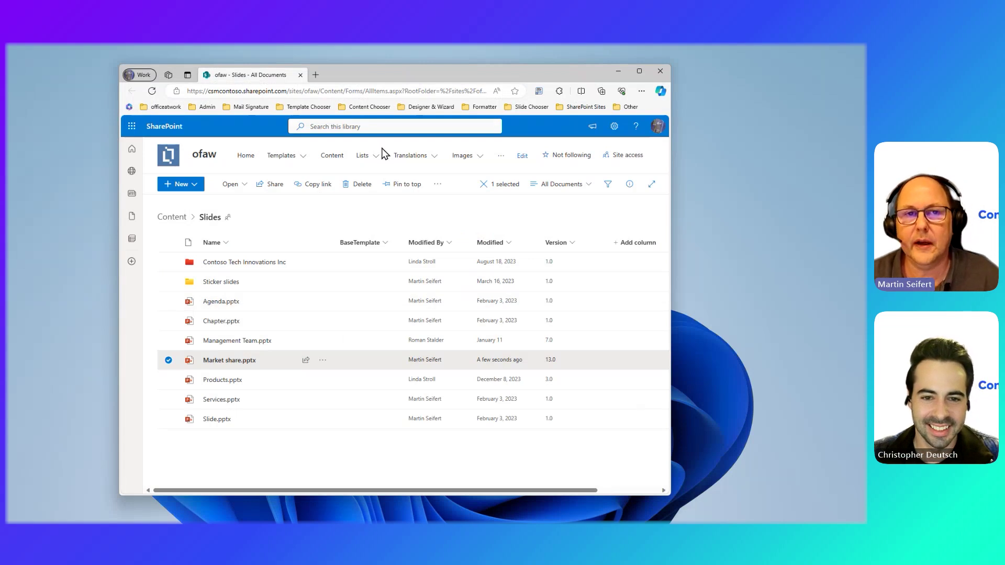
Show the desktop and open My Presentation.pptx in PowerPoint.
{"action": "key", "text": "super+d"}
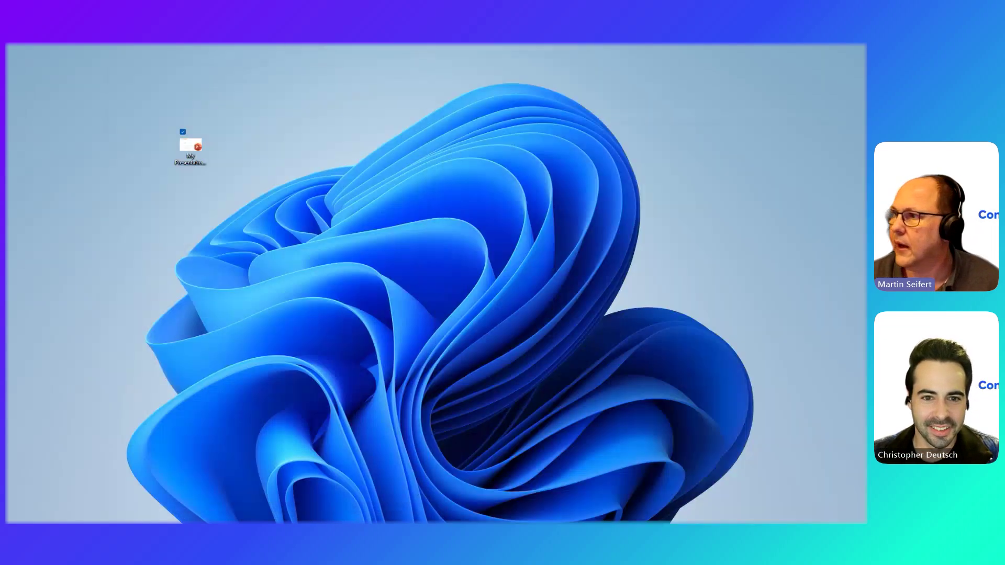
{"action": "double_click", "coordinate": [196, 146]}
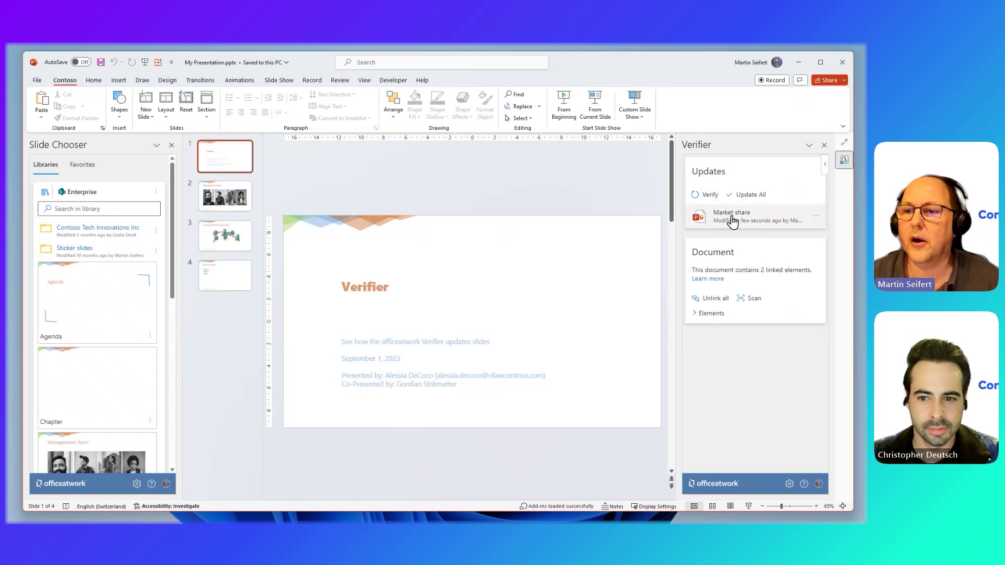
Go to slide 3 and apply the pending Market share update with Verifier's Update All.
{"action": "left_click", "coordinate": [226, 246]}
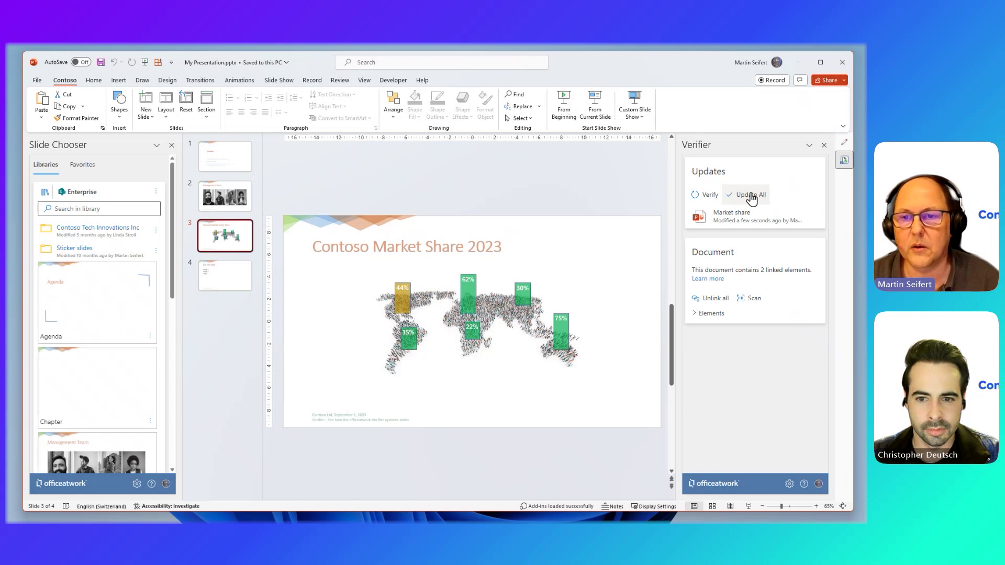
{"action": "left_click", "coordinate": [750, 195]}
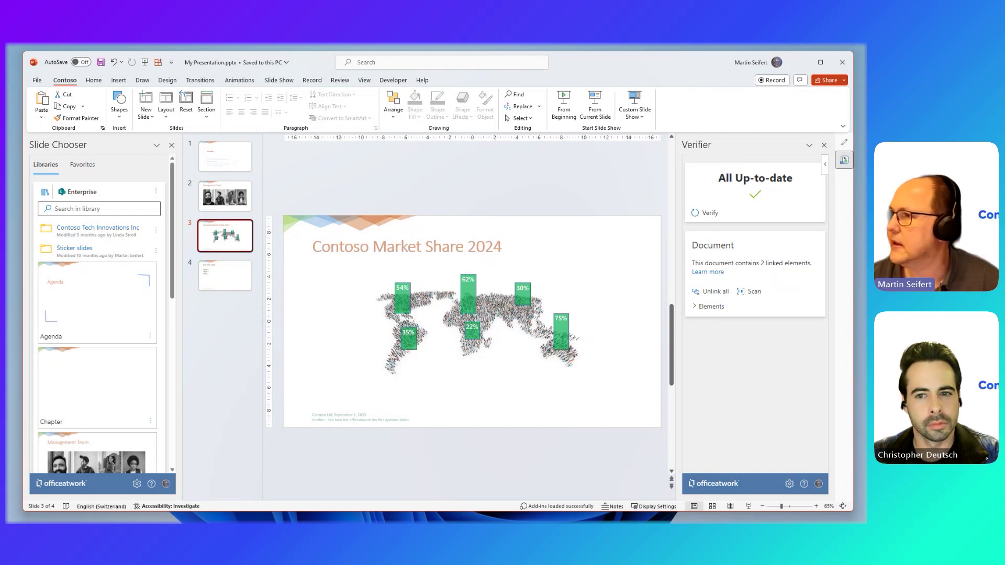
{"action": "key", "text": "alt+Tab"}
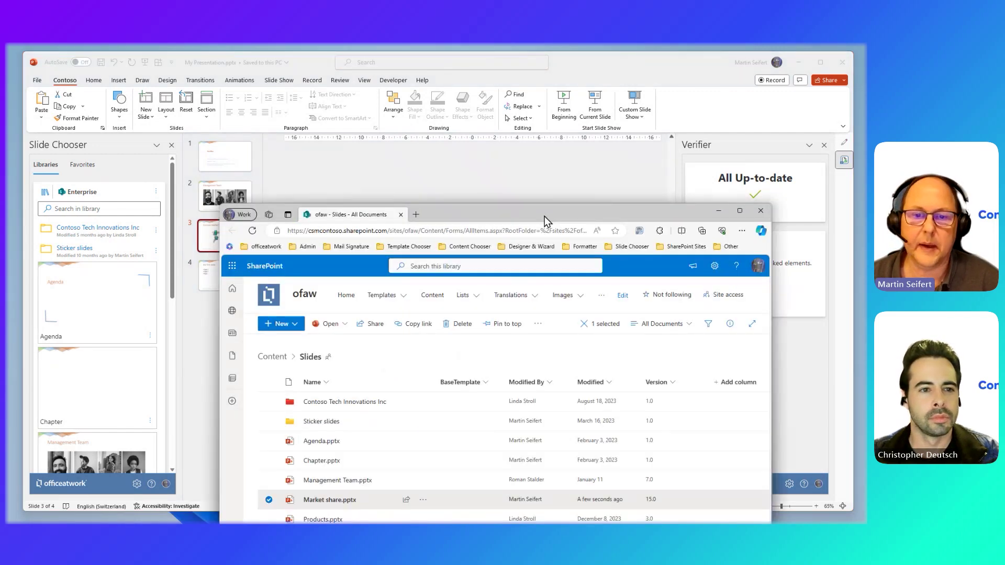
{"action": "left_click_drag", "start_coordinate": [544, 216], "coordinate": [375, 105]}
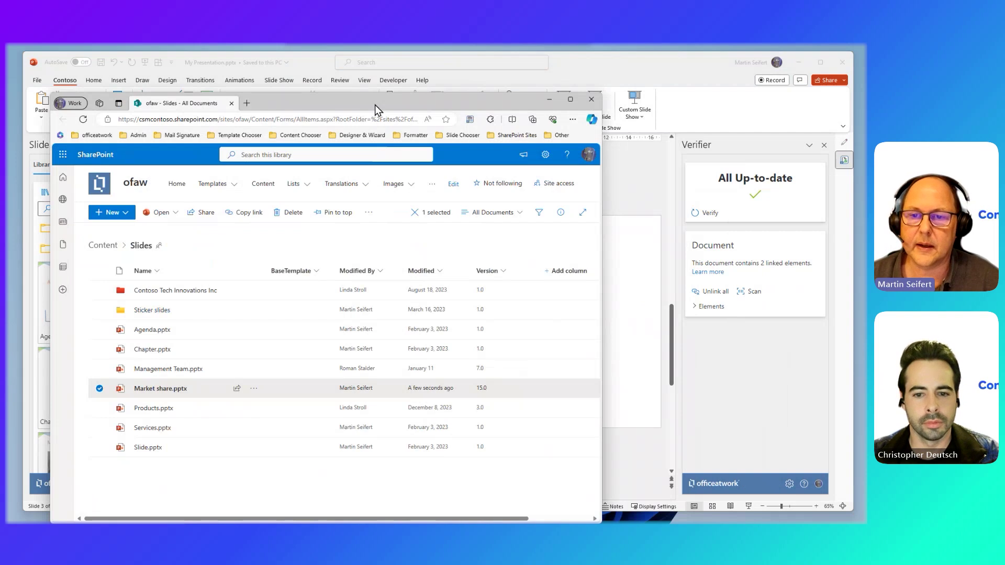
{"action": "double_click", "coordinate": [375, 104]}
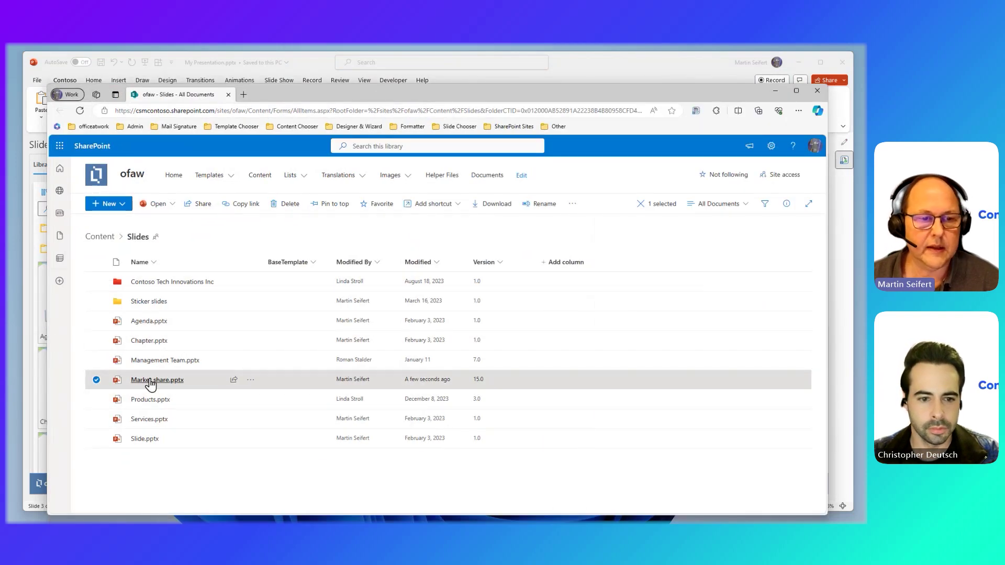
{"action": "mouse_move", "coordinate": [160, 379]}
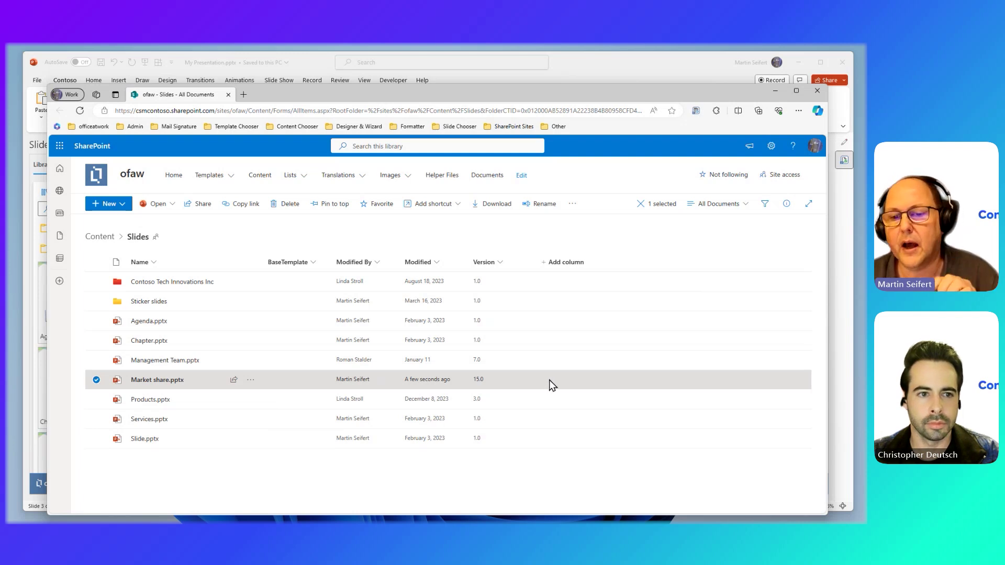
{"action": "left_click_drag", "start_coordinate": [281, 95], "coordinate": [864, 219]}
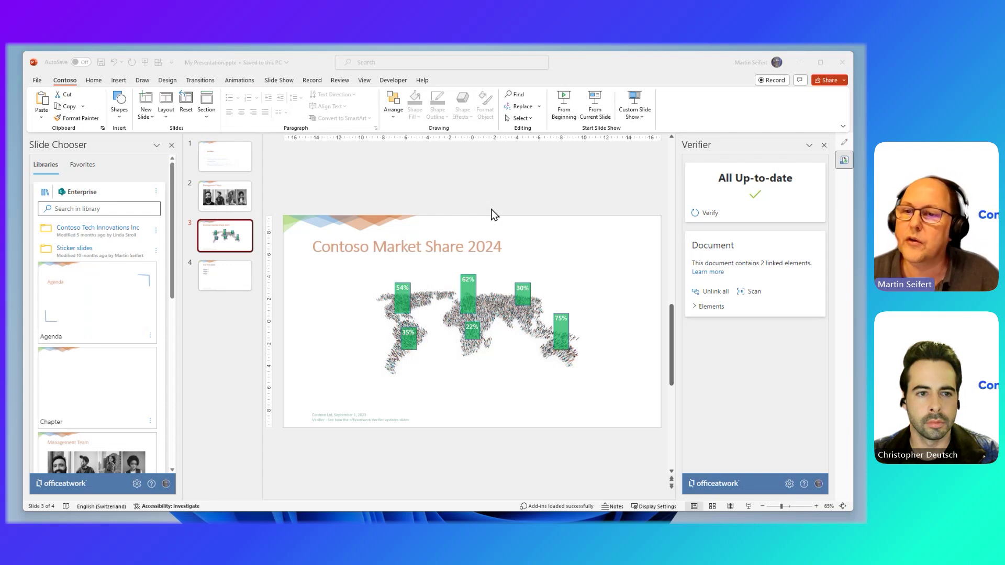
{"action": "left_click", "coordinate": [225, 196]}
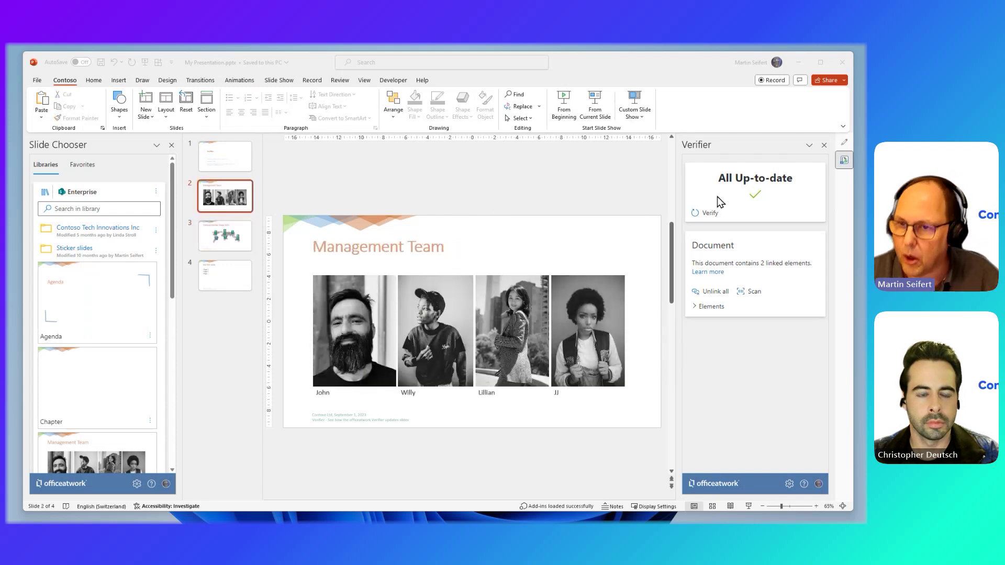
{"action": "left_click", "coordinate": [240, 248]}
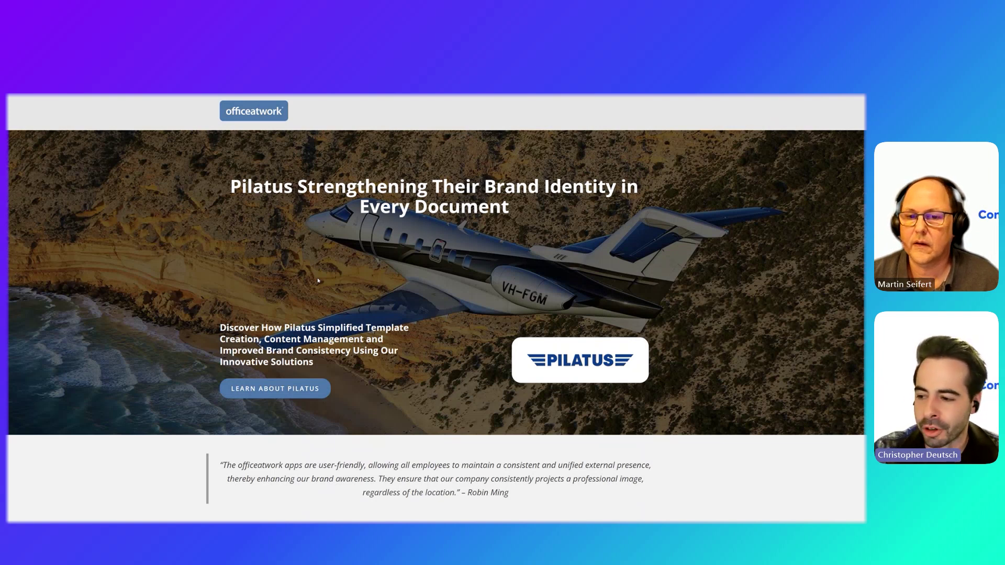
Scroll the Pilatus story down to its outcomes: branded documents, faster presentations, consistent brand image.
{"action": "scroll", "coordinate": [318, 281], "scroll_direction": "down", "scroll_amount": 3}
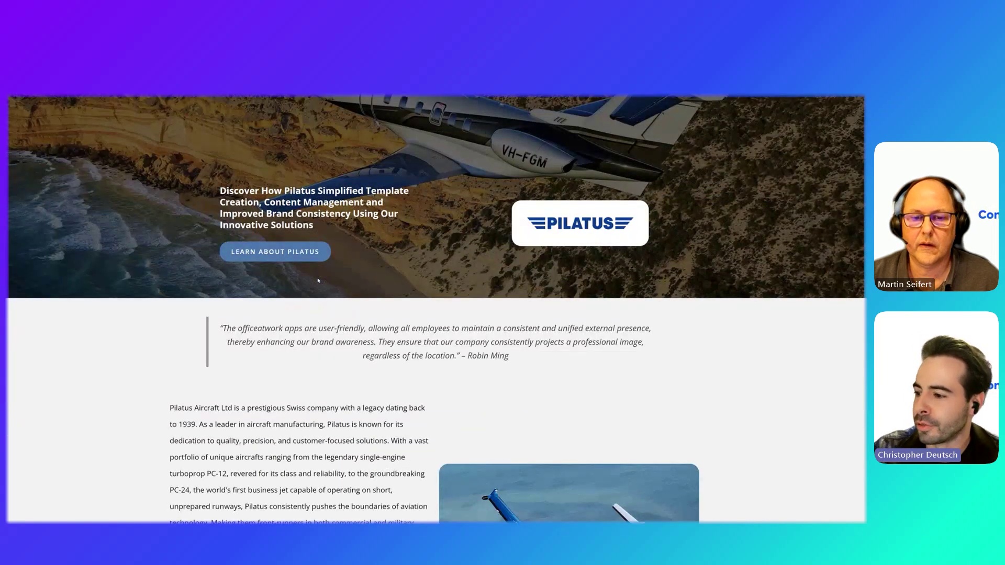
{"action": "scroll", "coordinate": [318, 280], "scroll_direction": "down", "scroll_amount": 5}
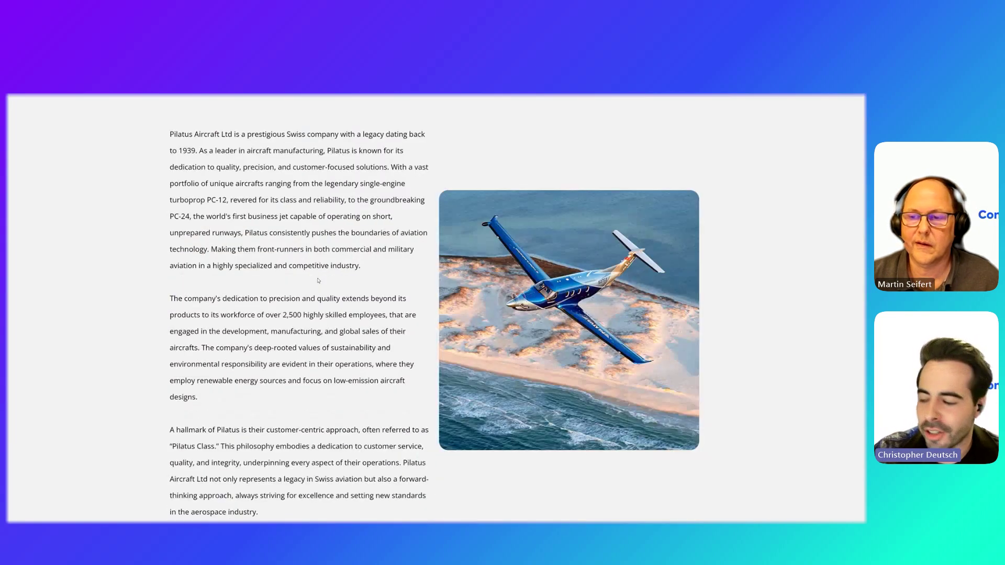
{"action": "scroll", "coordinate": [318, 281], "scroll_direction": "down", "scroll_amount": 10}
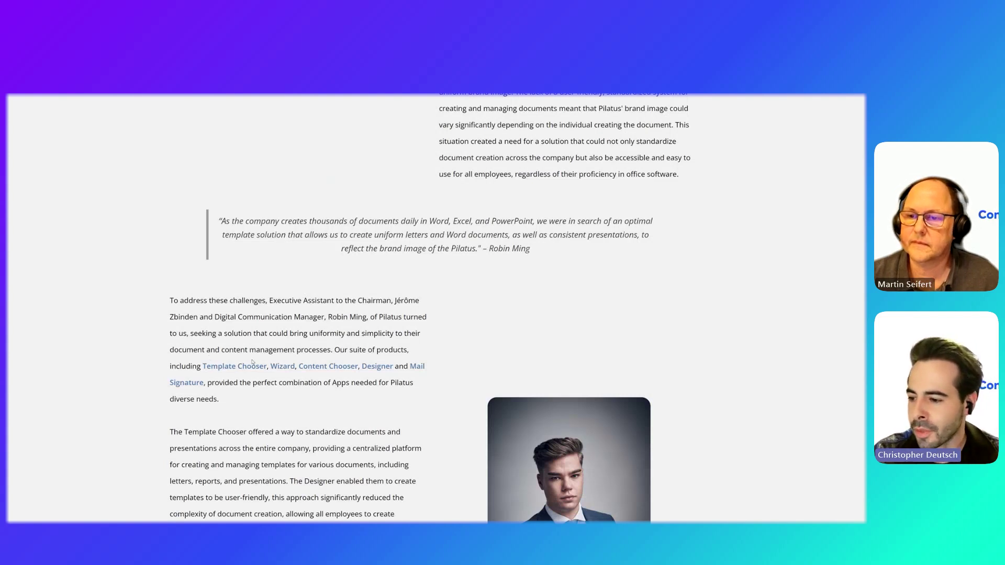
{"action": "scroll", "coordinate": [252, 362], "scroll_direction": "down", "scroll_amount": 12}
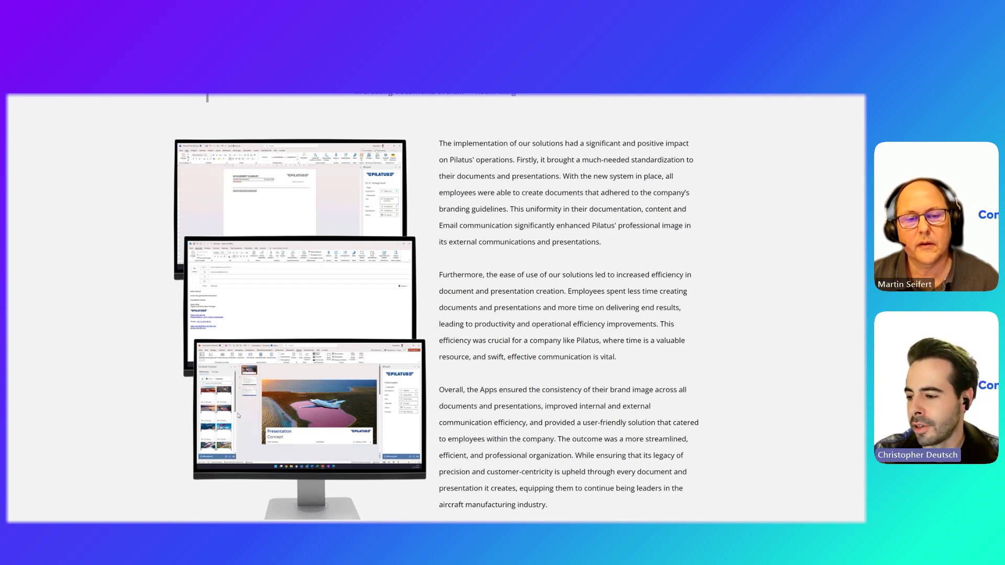
{"action": "scroll", "coordinate": [313, 318], "scroll_direction": "down", "scroll_amount": 2}
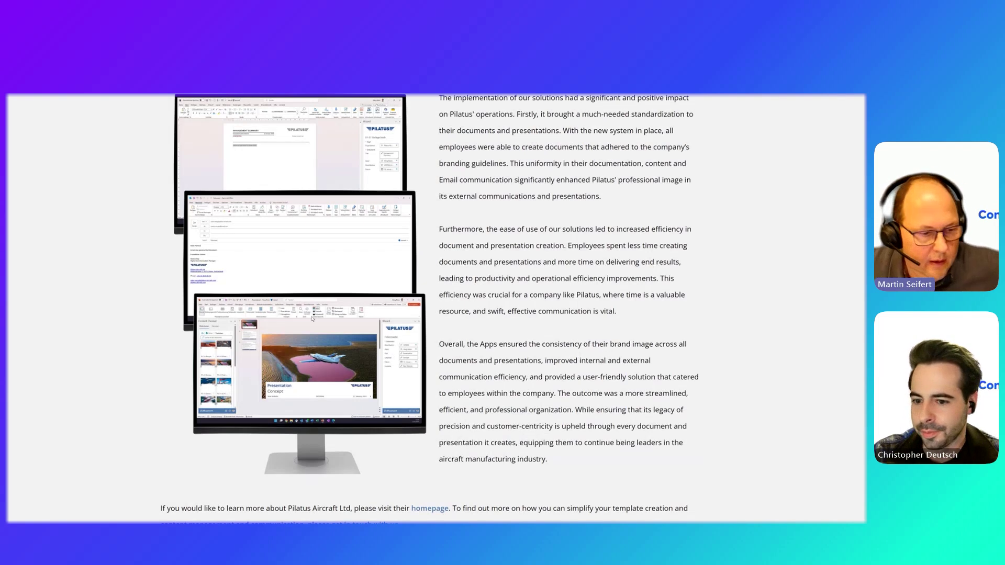